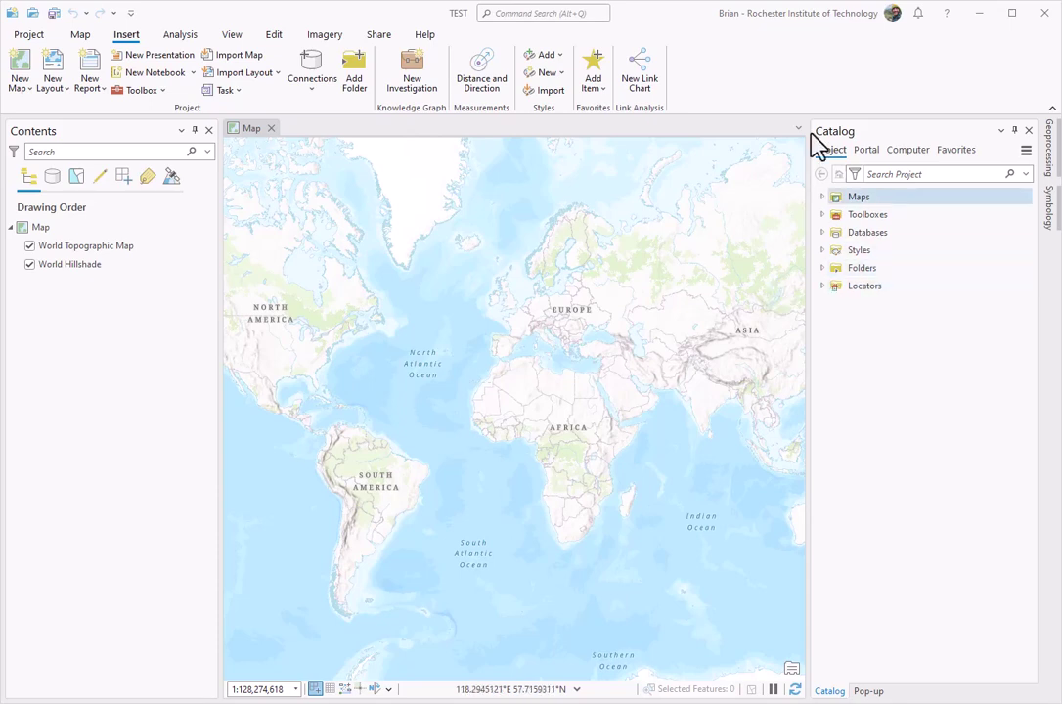
# Check the signed-in portal account details and browse the portal content in Catalog
pyautogui.click(863, 20)
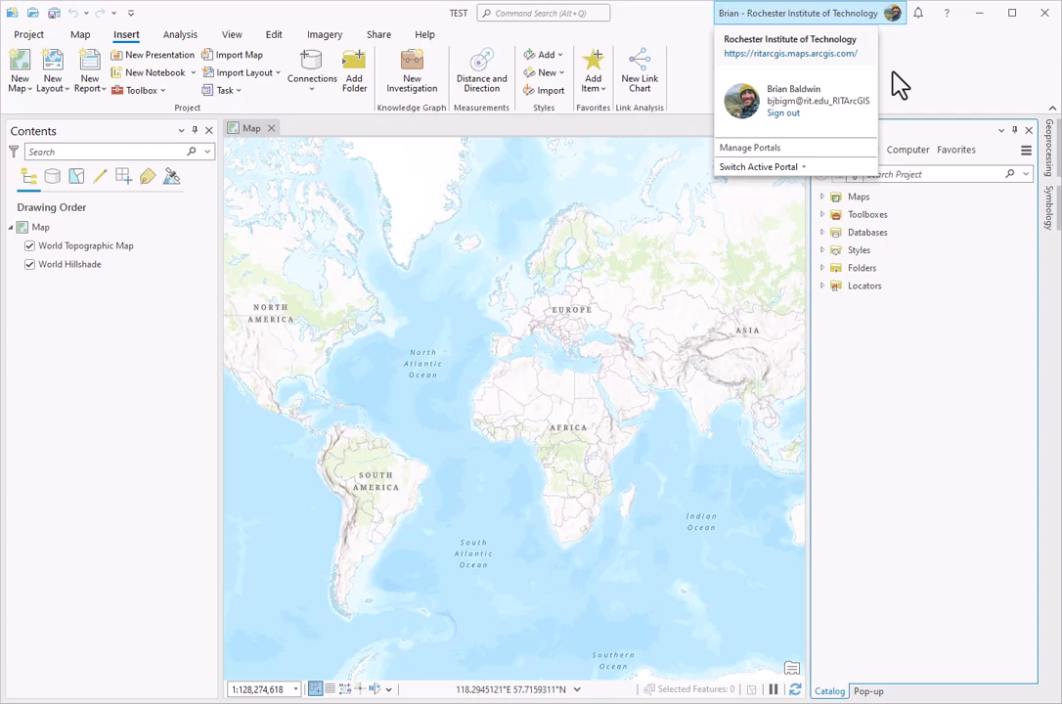
pyautogui.click(901, 86)
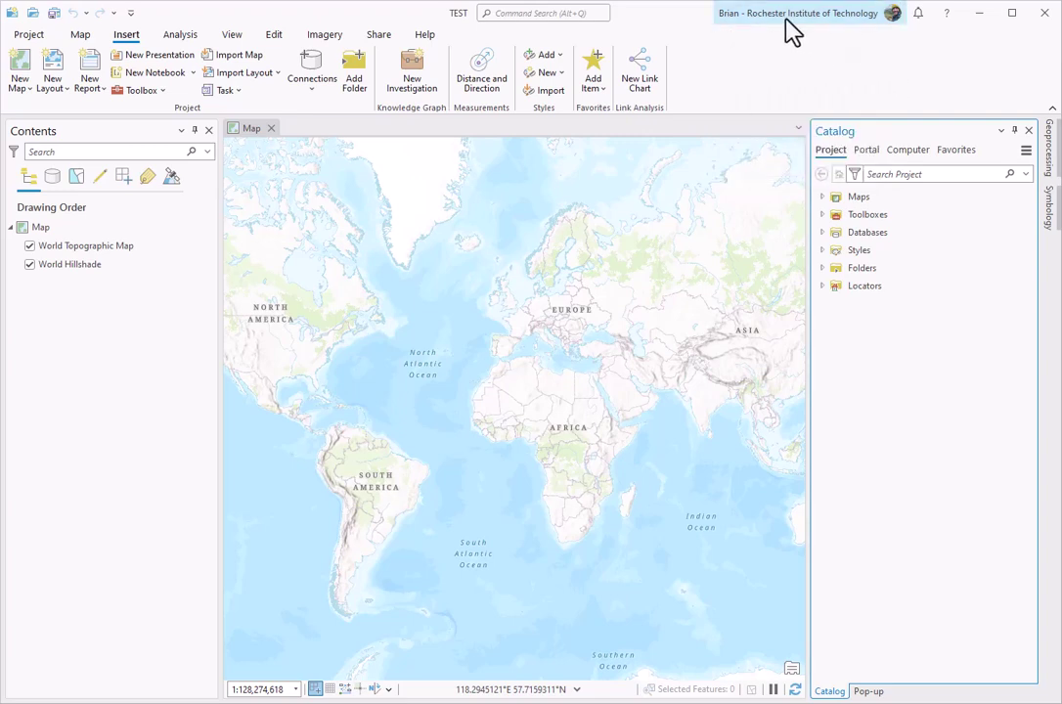
pyautogui.click(804, 26)
pyautogui.click(917, 68)
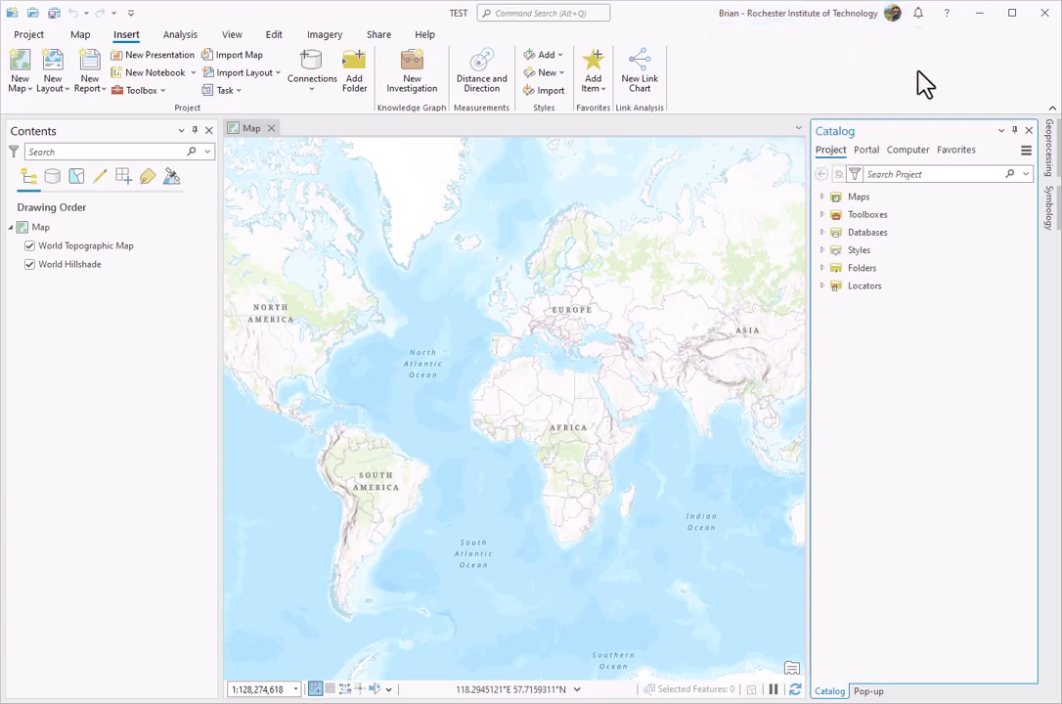
pyautogui.click(867, 149)
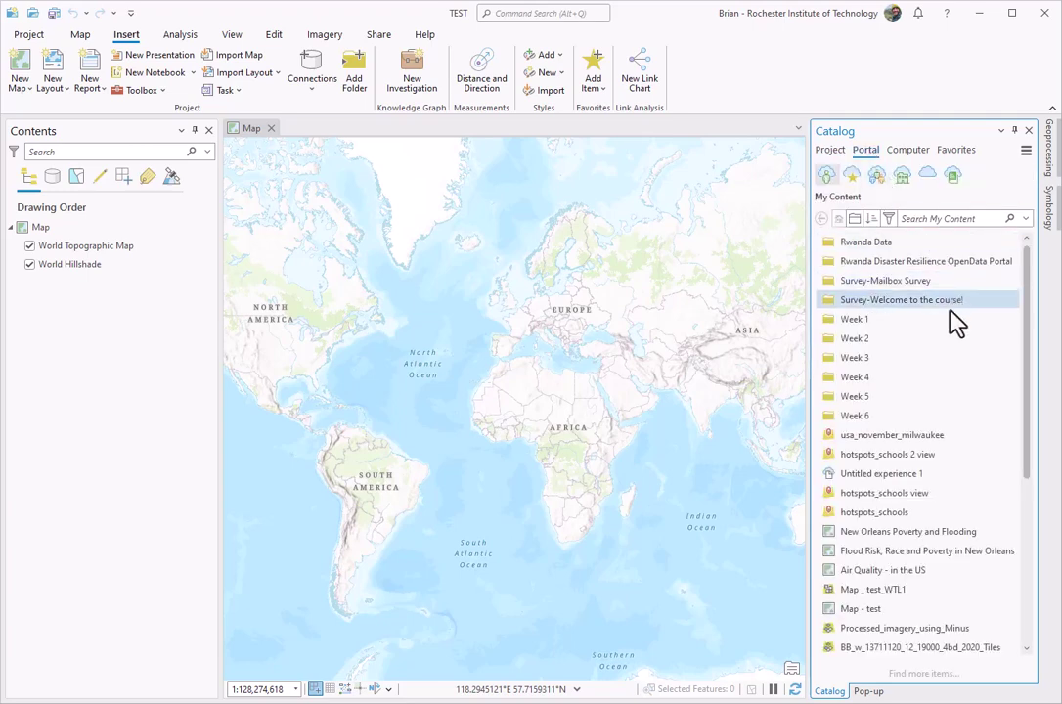
pyautogui.scroll(-3, 945, 384)
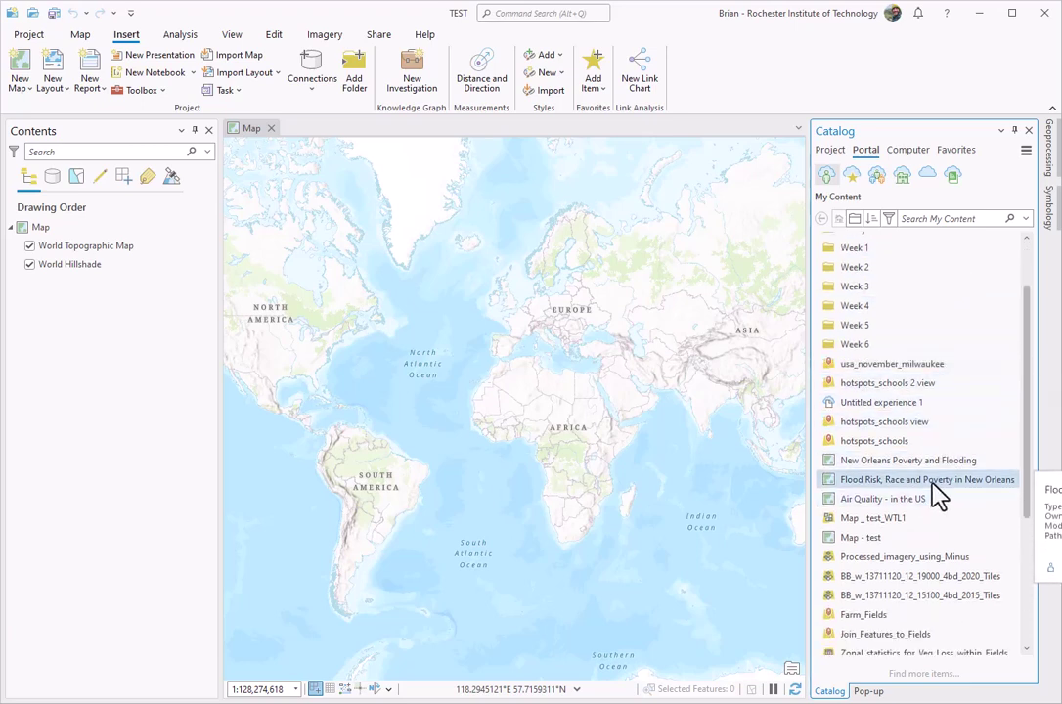
pyautogui.scroll(1, 935, 479)
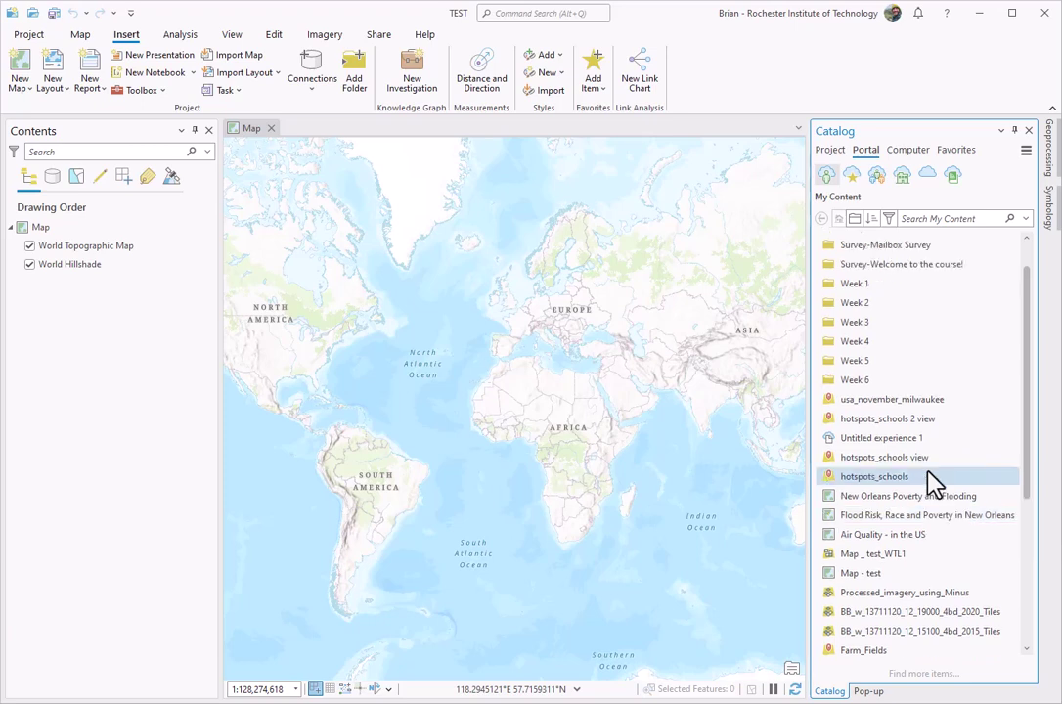
# Close the Catalog and Pop-up panes, then reopen Catalog from the View tab
pyautogui.click(1028, 131)
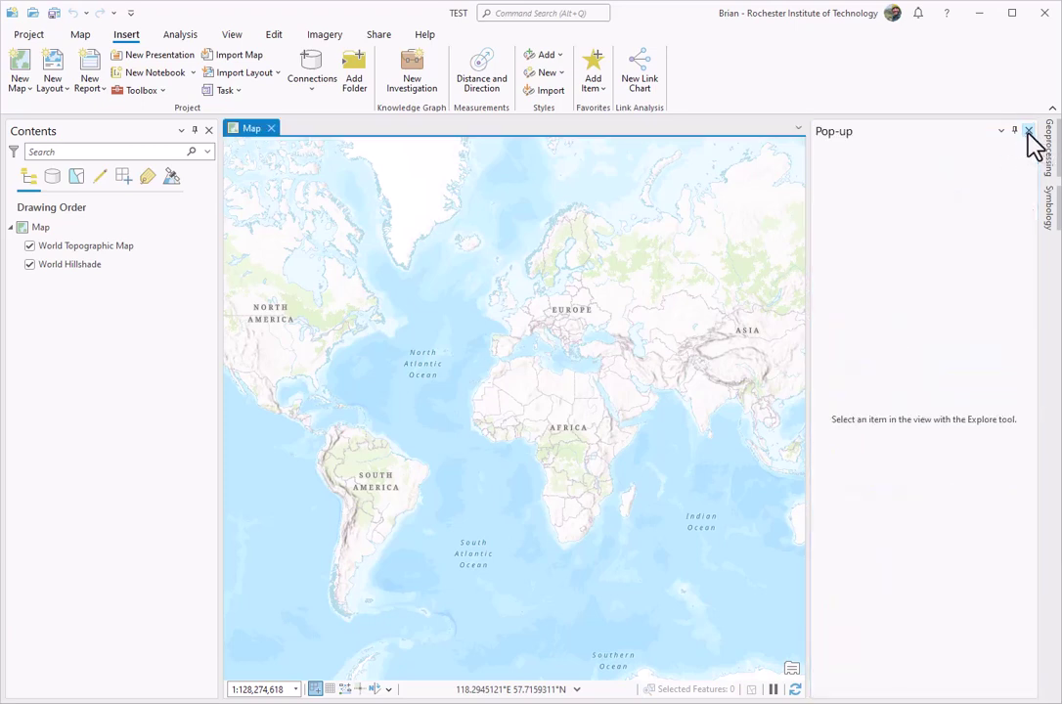
pyautogui.click(1029, 131)
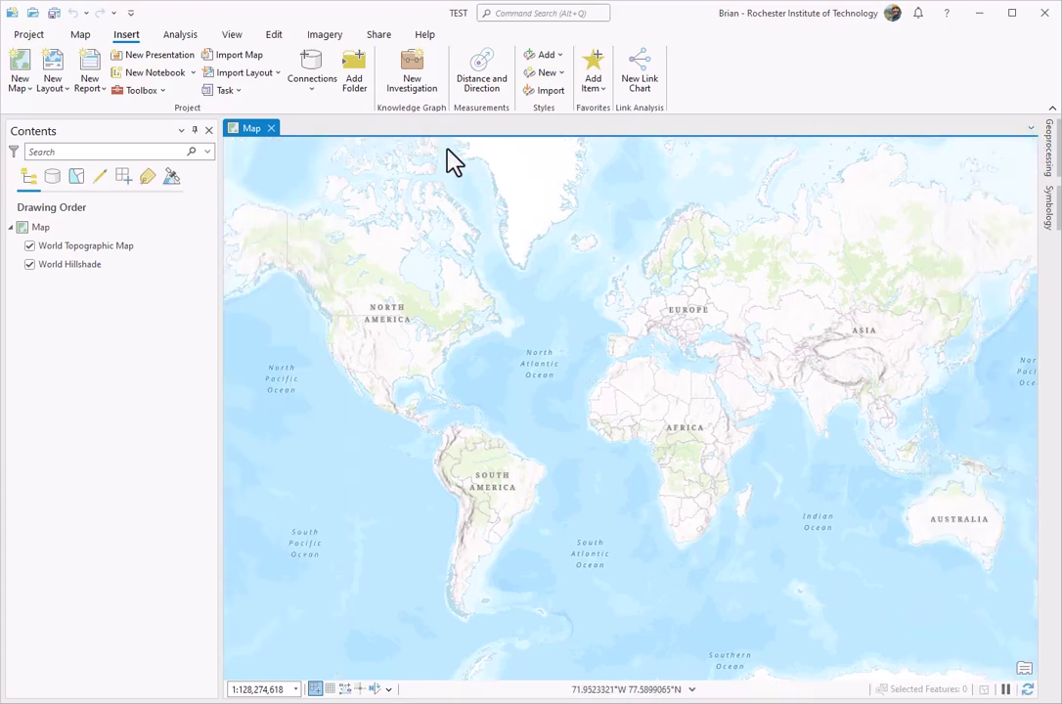
pyautogui.click(233, 36)
pyautogui.click(226, 57)
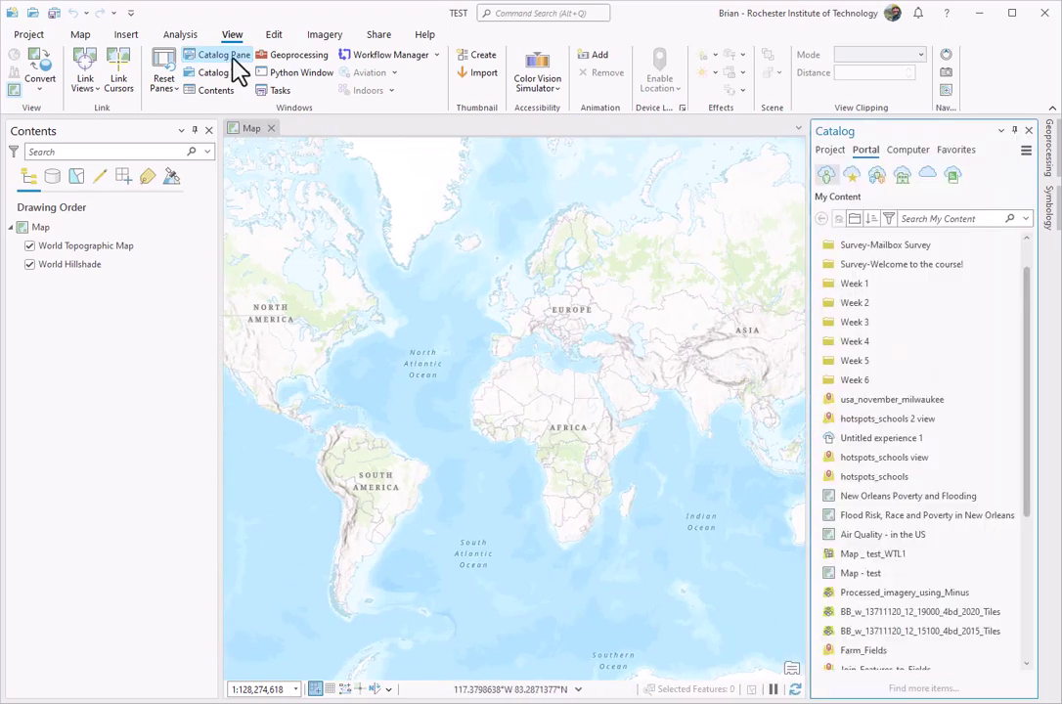
# Browse Project, My Organization and ArcGIS Online content, then list Portal My Content
pyautogui.click(828, 154)
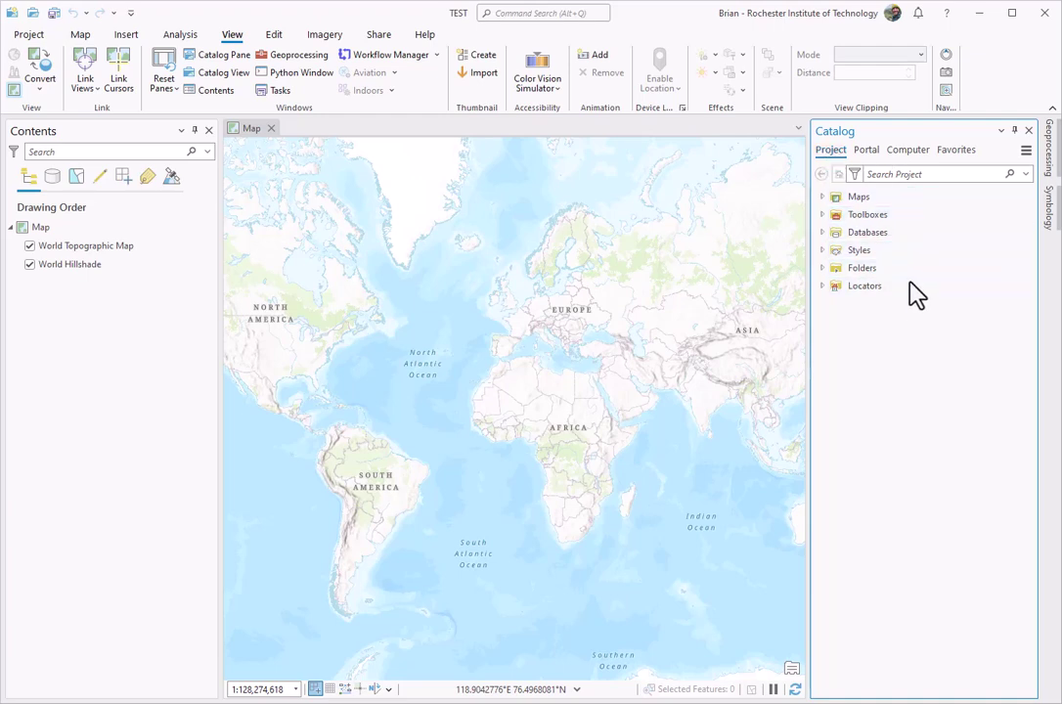
pyautogui.click(872, 154)
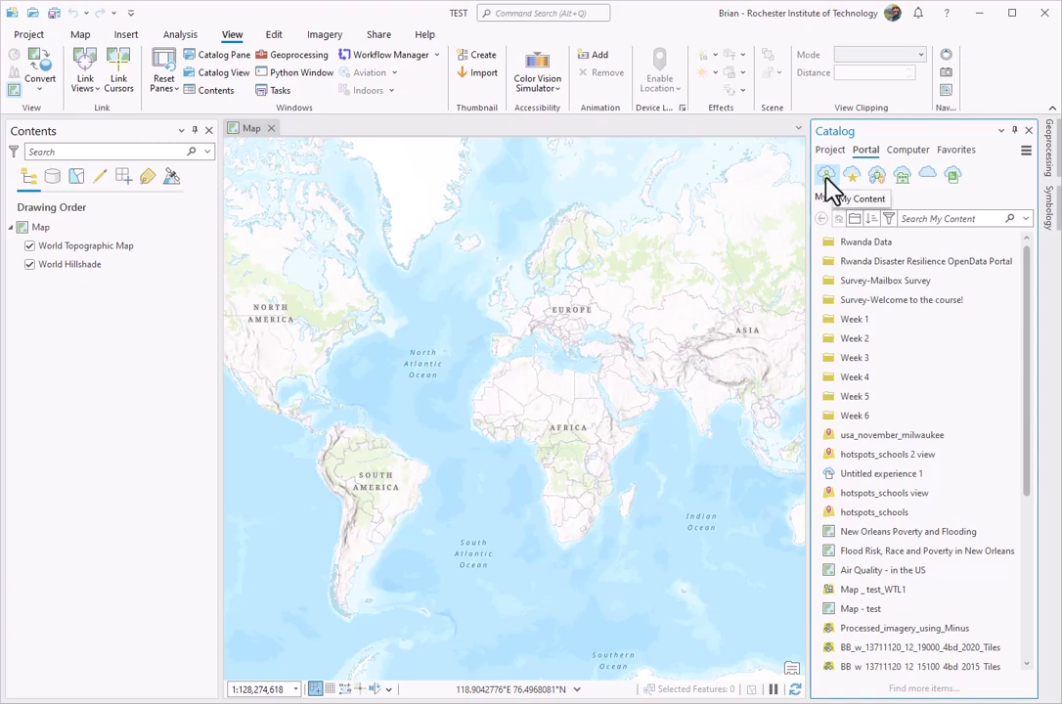
pyautogui.click(902, 178)
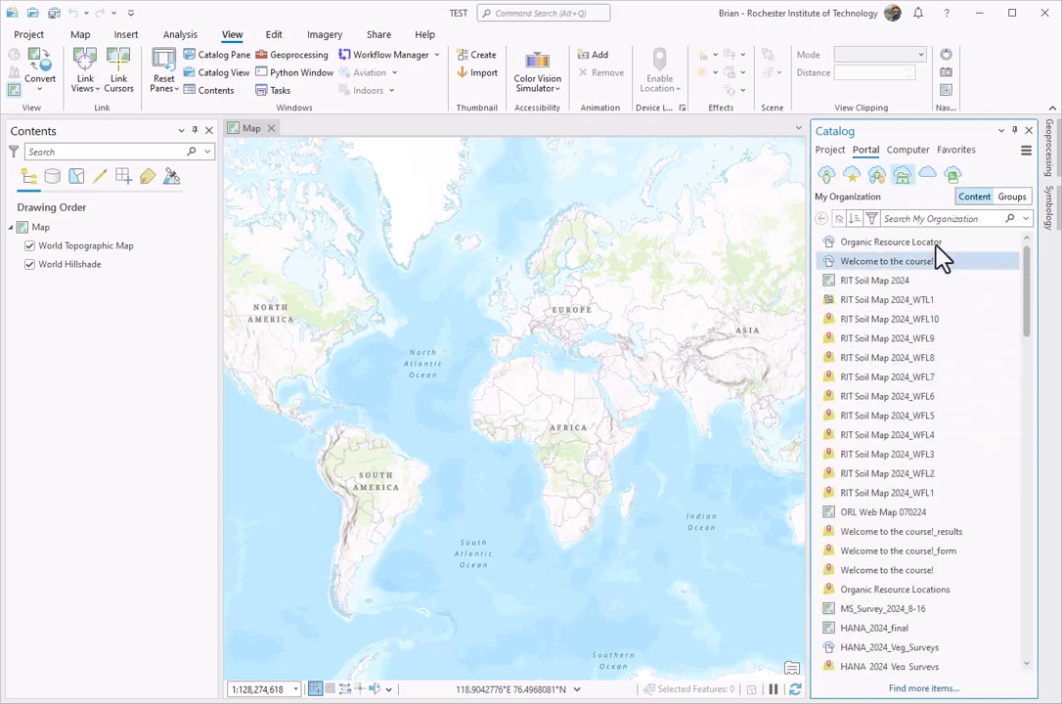
pyautogui.click(928, 178)
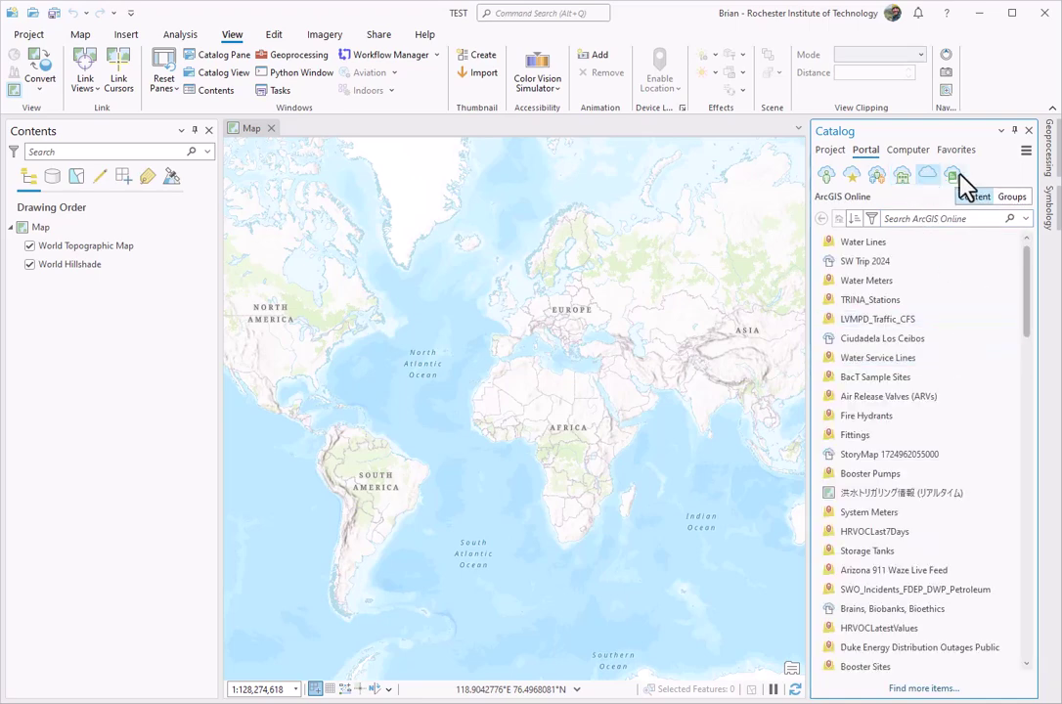
pyautogui.click(826, 177)
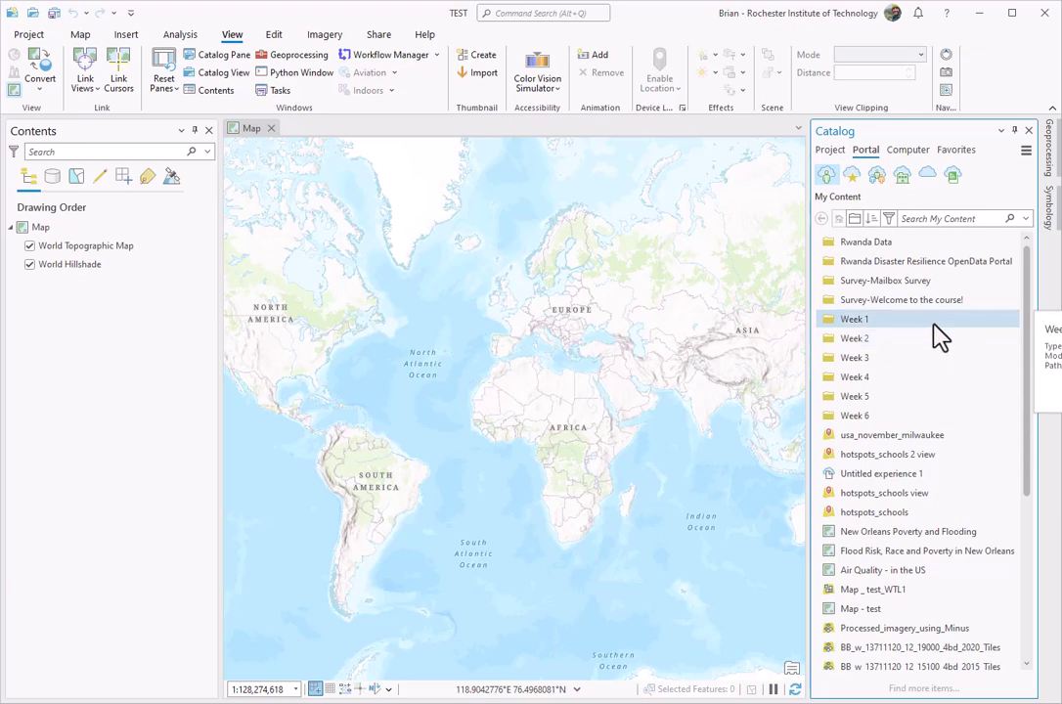
pyautogui.scroll(-1, 907, 491)
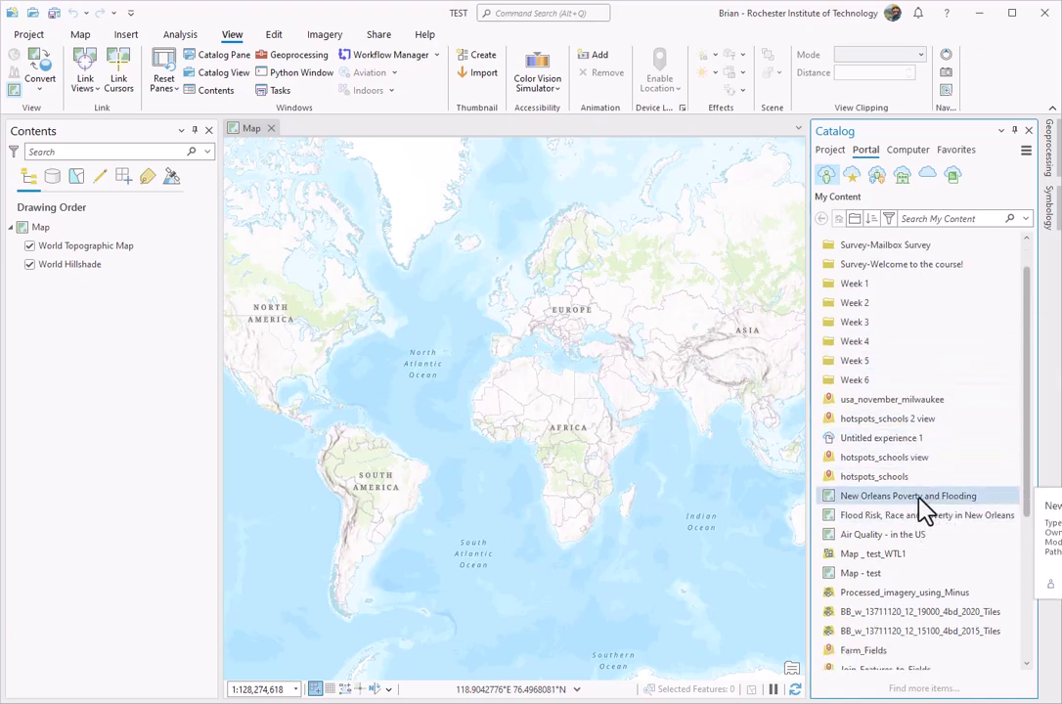
# Add and open New Orleans Poverty and Flooding, then expand and collapse the ACS Poverty legend
pyautogui.rightClick(924, 501)
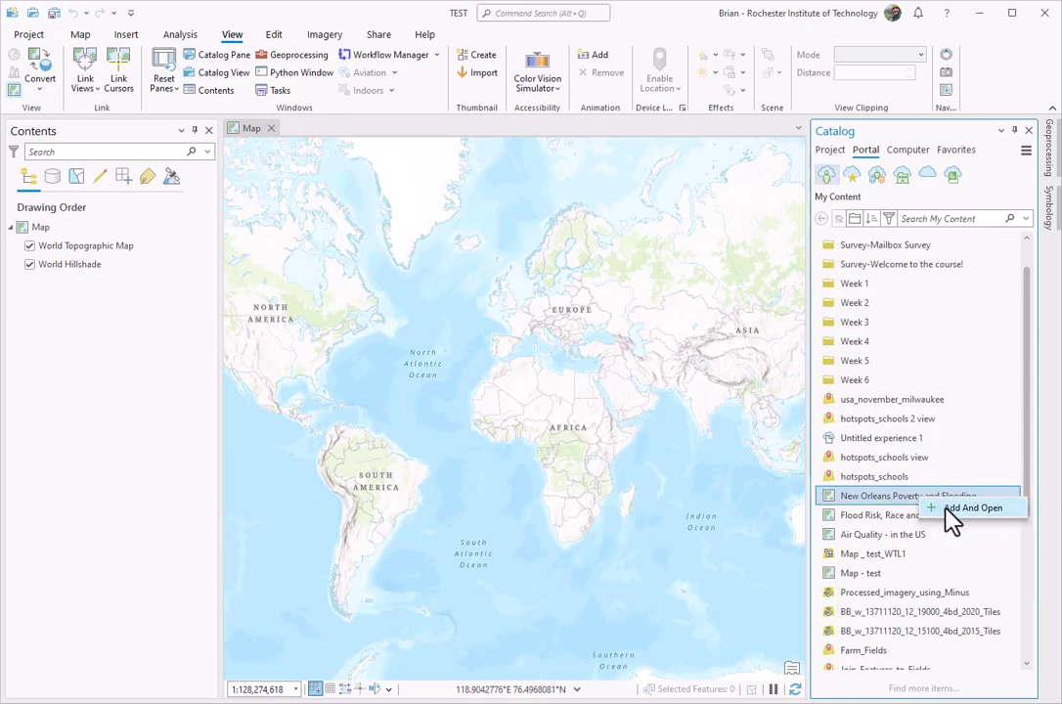
pyautogui.click(945, 509)
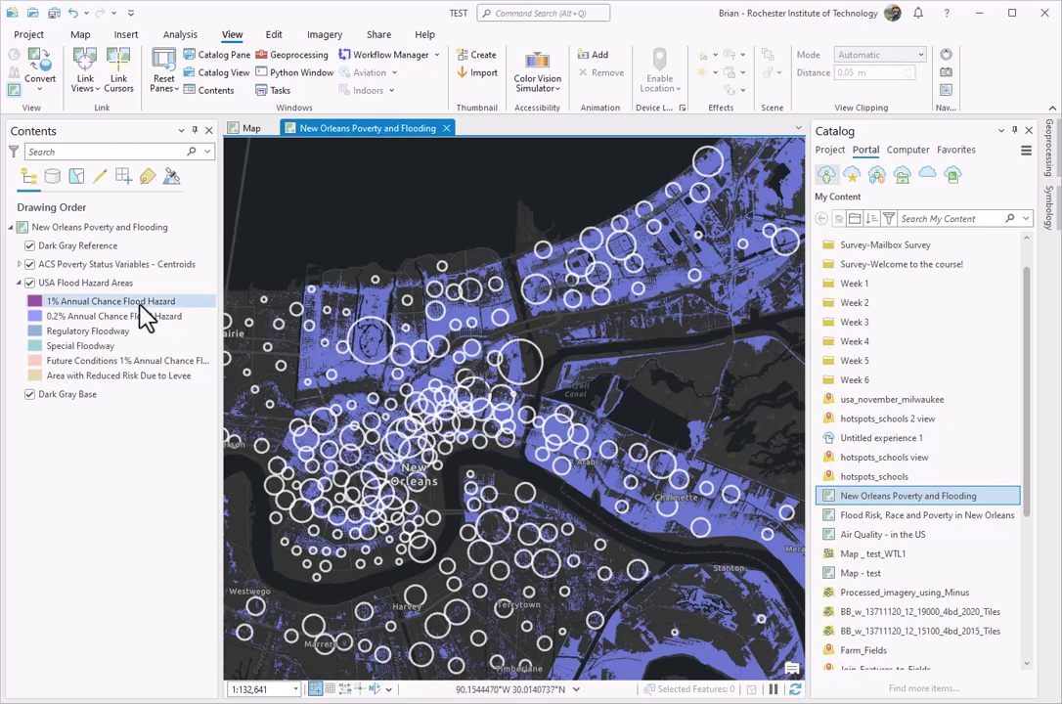
pyautogui.click(19, 265)
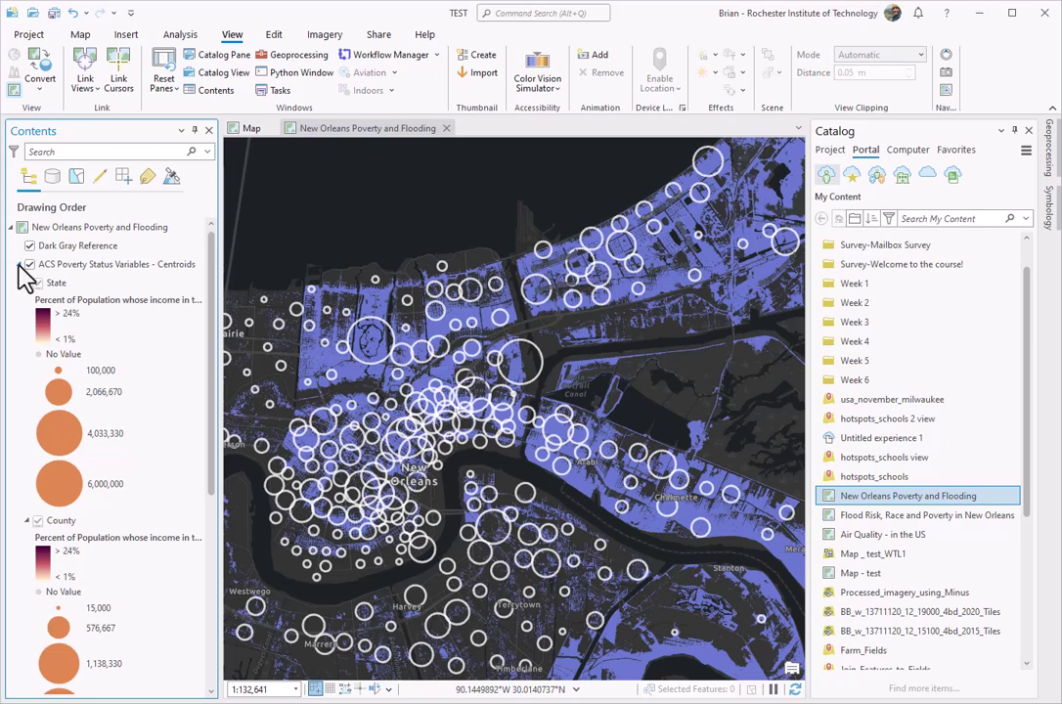
pyautogui.click(18, 265)
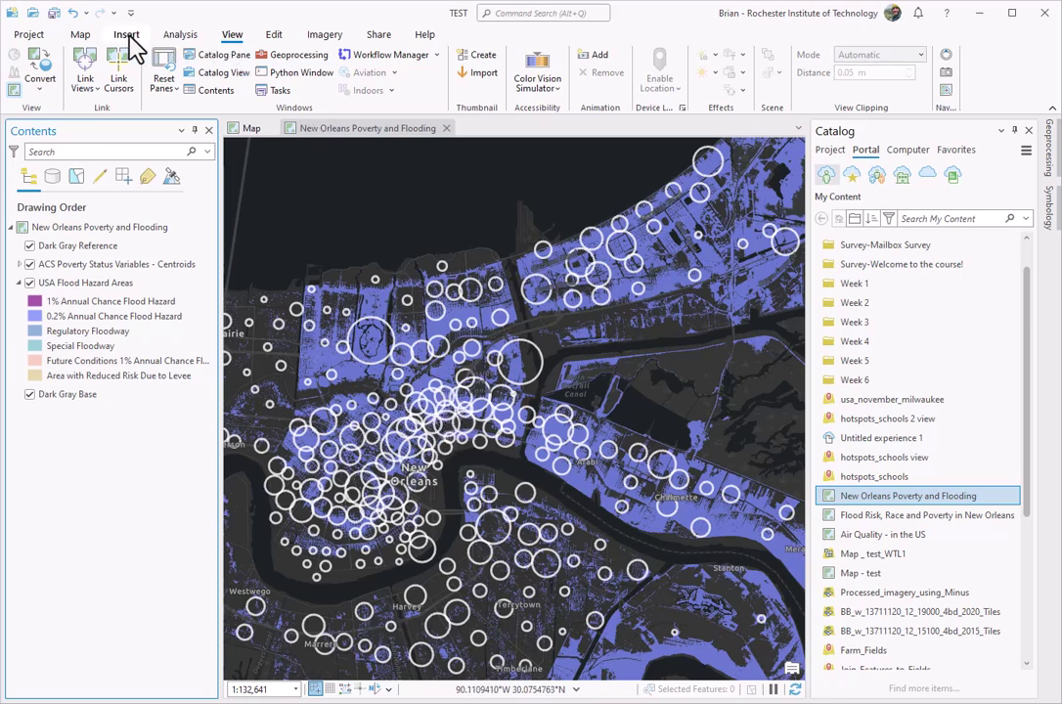
# Create a new Letter portrait layout from the Insert tab
pyautogui.click(128, 37)
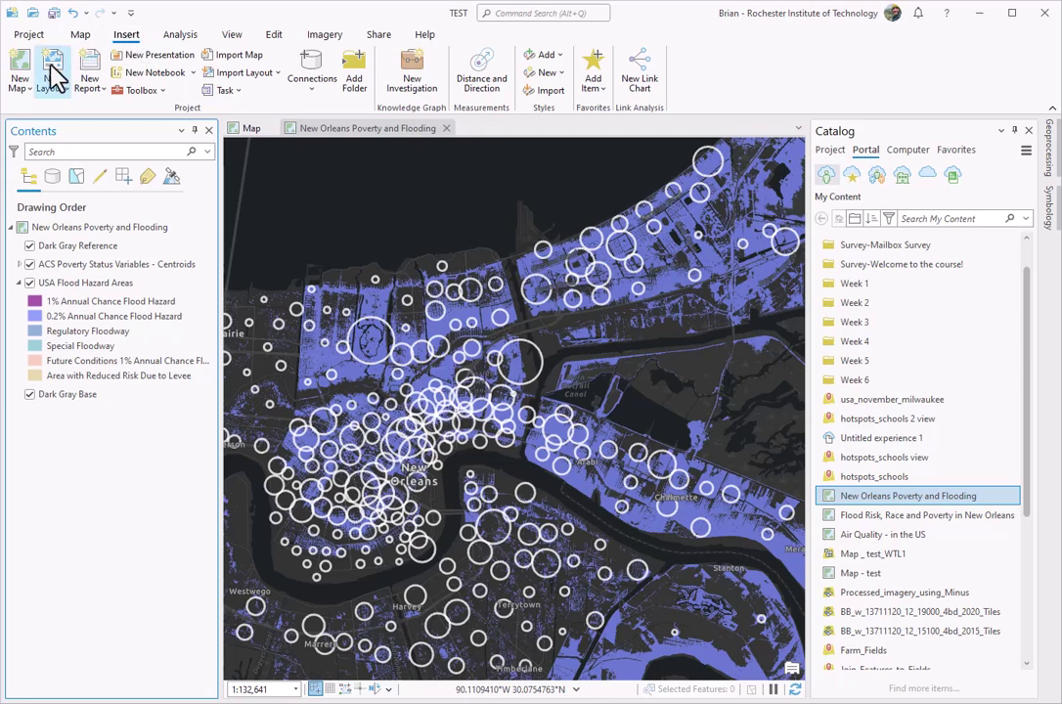
pyautogui.click(65, 93)
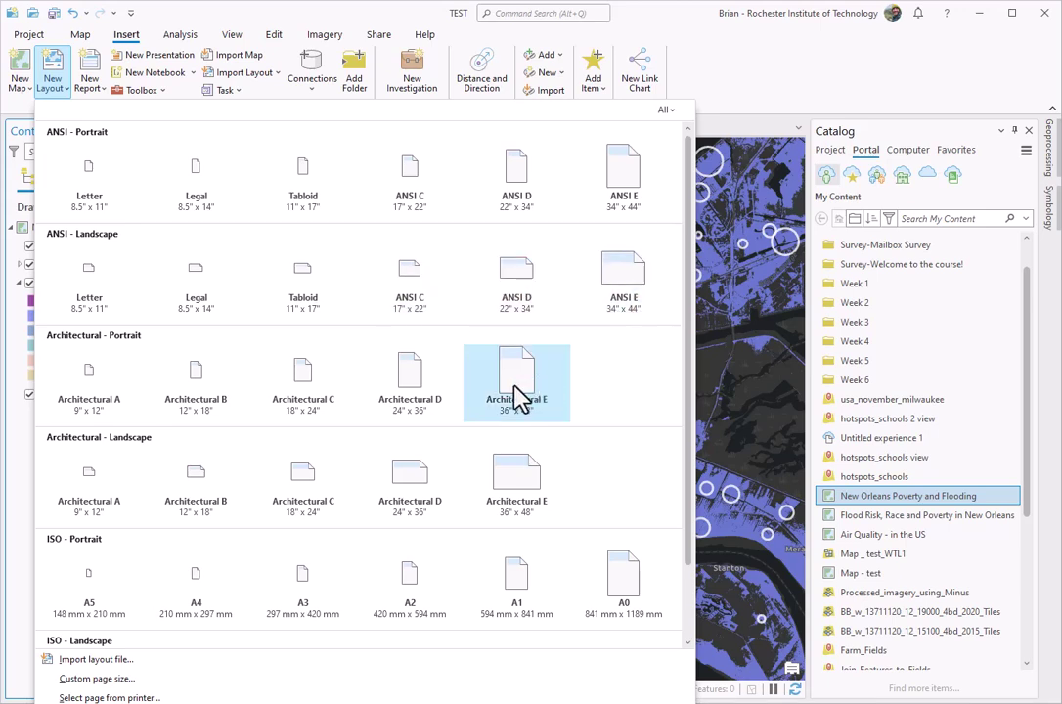
pyautogui.click(104, 215)
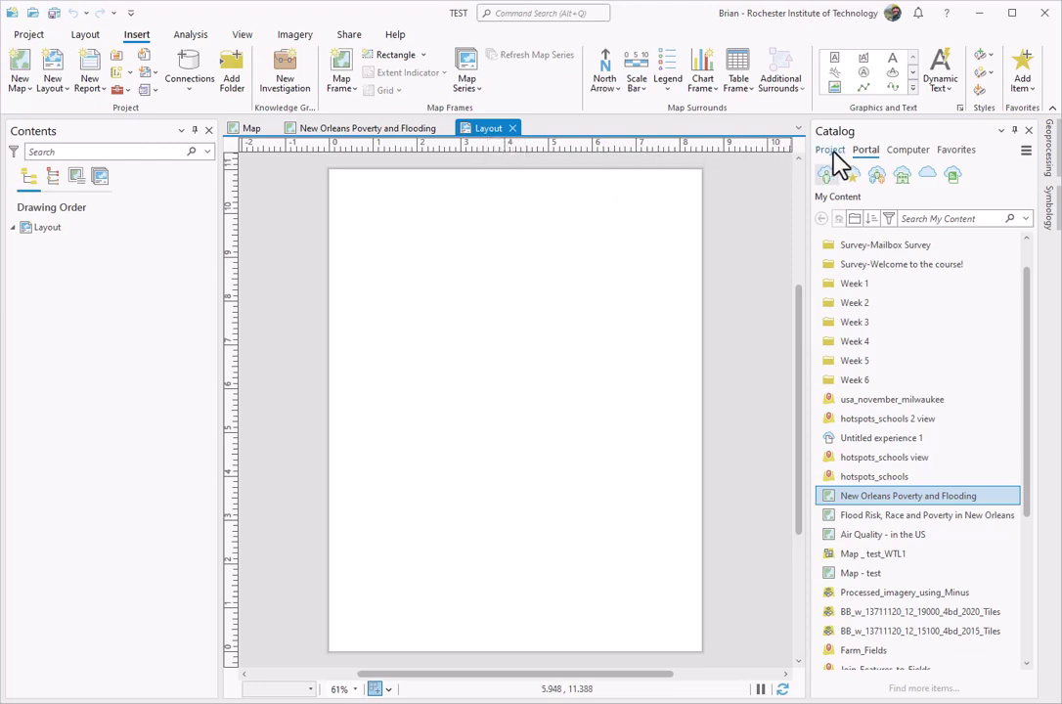
# Find the new Layout under the project's Layouts in Catalog and open it
pyautogui.click(831, 151)
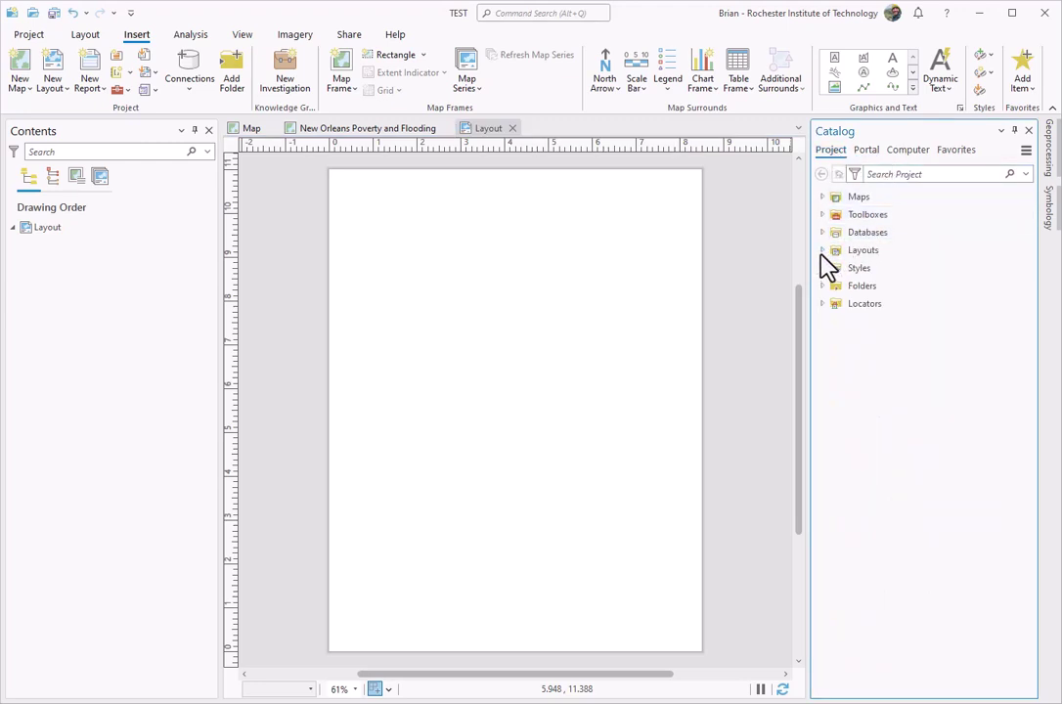
pyautogui.click(875, 270)
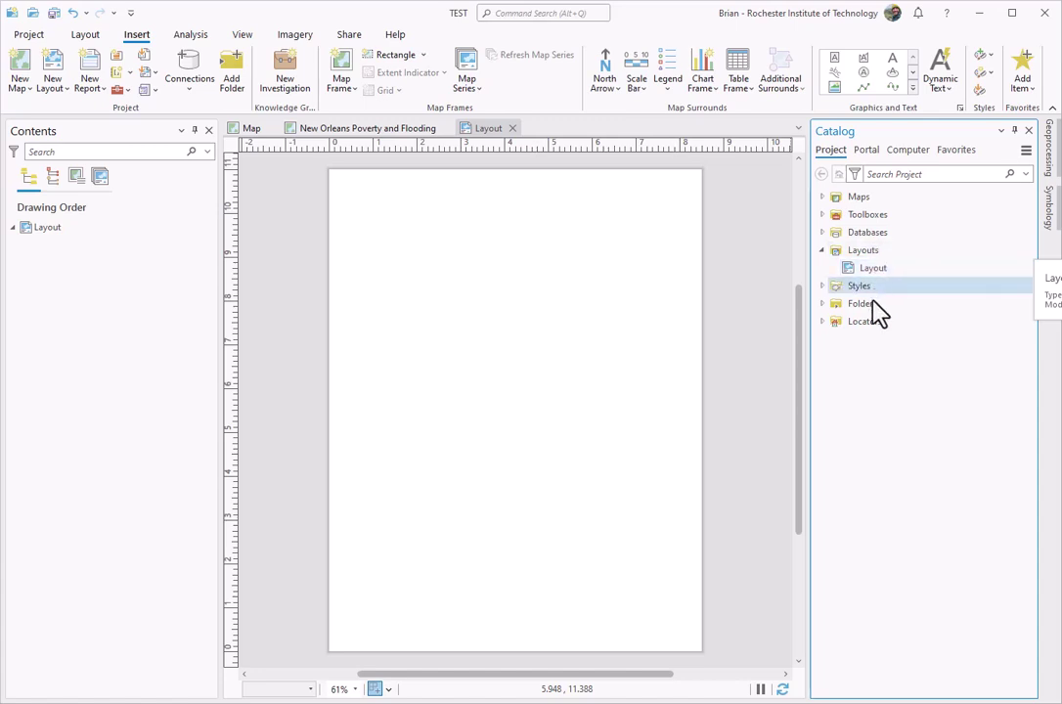
pyautogui.click(906, 254)
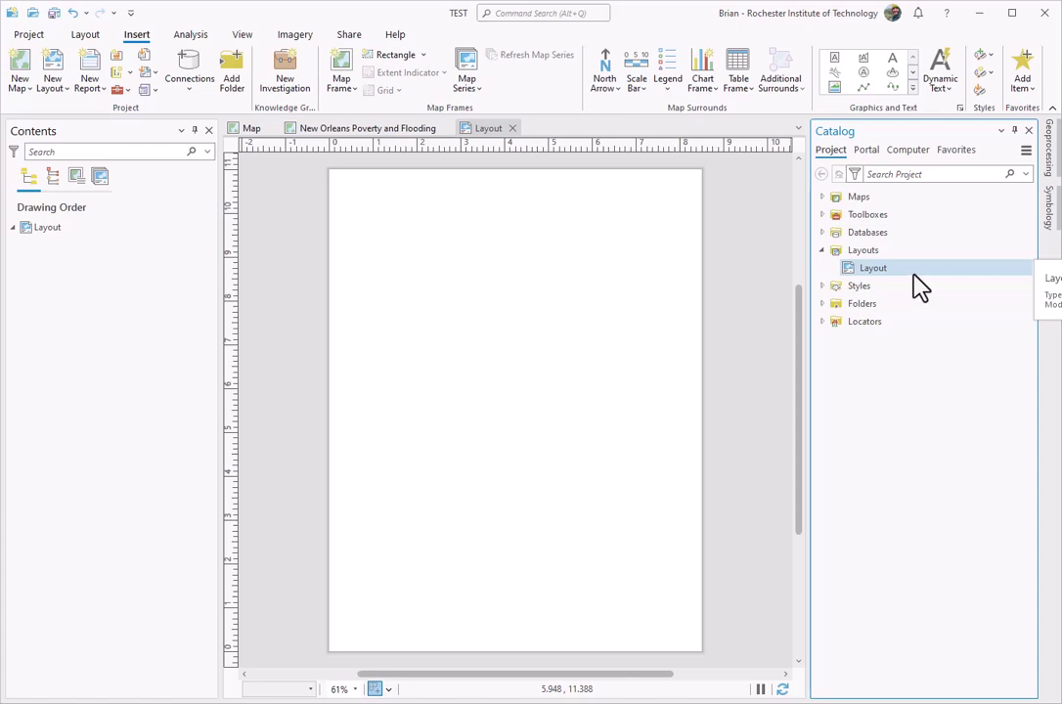
pyautogui.moveTo(919, 283); pyautogui.dragTo(360, 134)
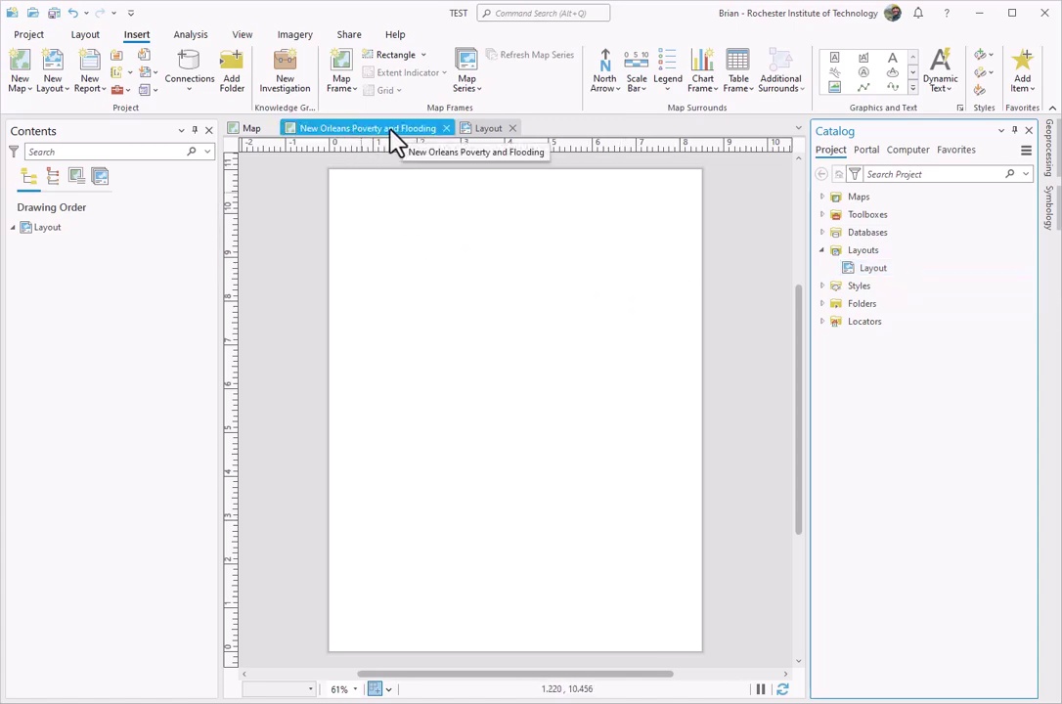
pyautogui.moveTo(401, 140)
pyautogui.mouseDown()
pyautogui.moveTo(474, 147)
pyautogui.moveTo(403, 140)
pyautogui.moveTo(496, 175)
pyautogui.moveTo(523, 303)
pyautogui.moveTo(505, 368)
pyautogui.moveTo(497, 135)
pyautogui.moveTo(409, 125)
pyautogui.mouseUp()
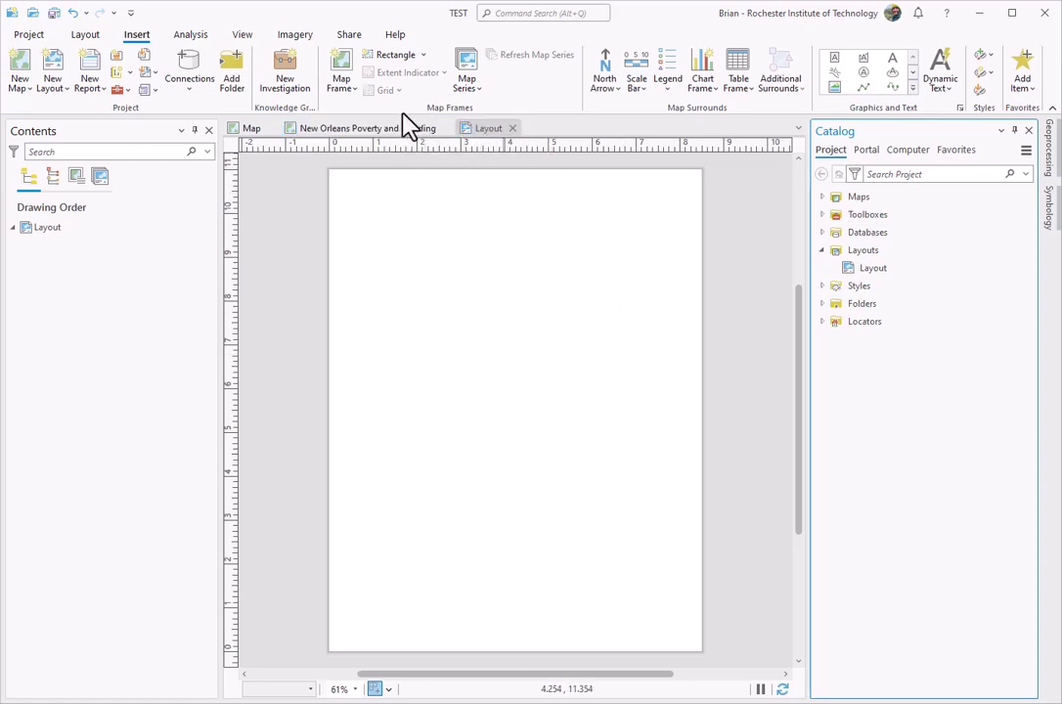
# Draw a New Orleans Poverty and Flooding map frame across most of the page, then view that map
pyautogui.click(345, 86)
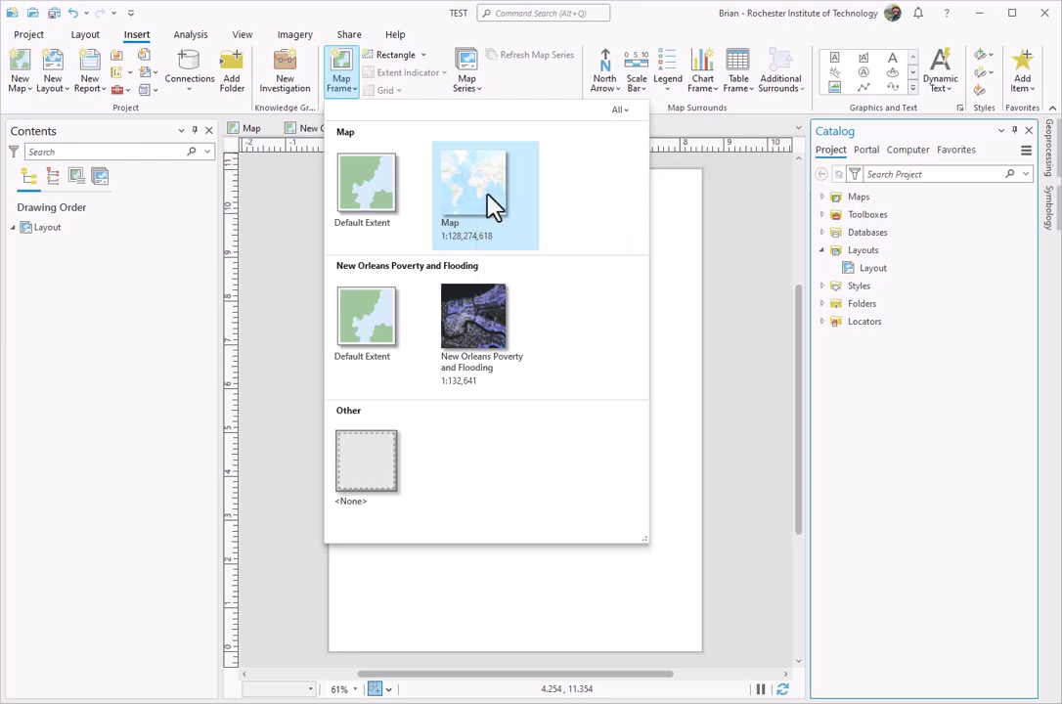
pyautogui.click(473, 318)
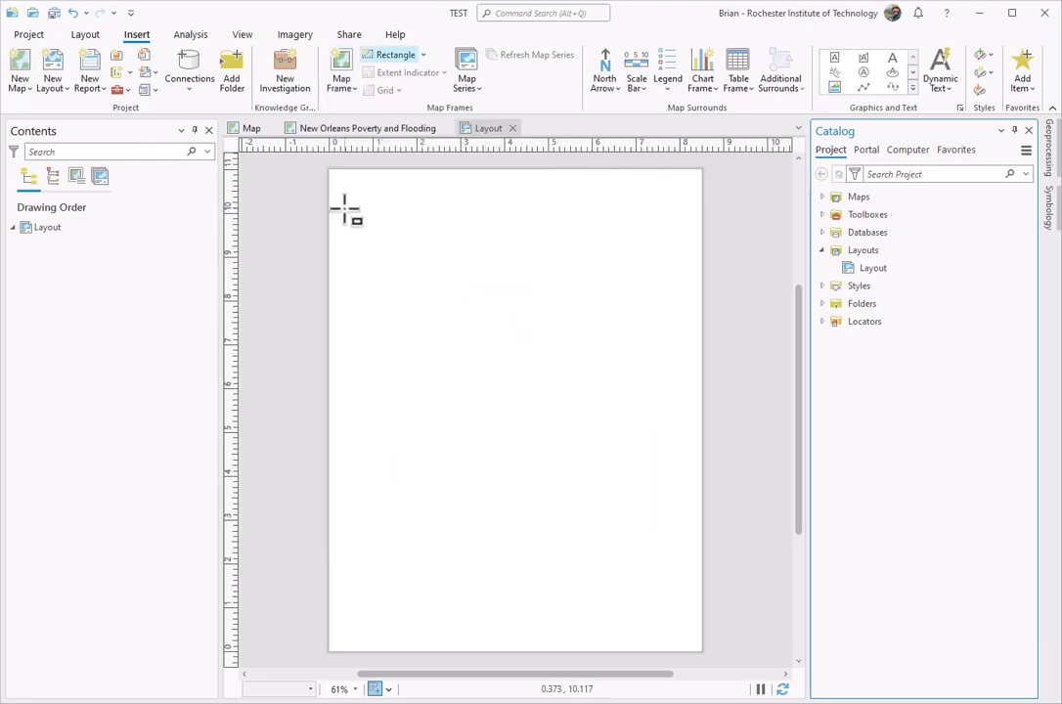
pyautogui.moveTo(338, 199); pyautogui.dragTo(692, 581)
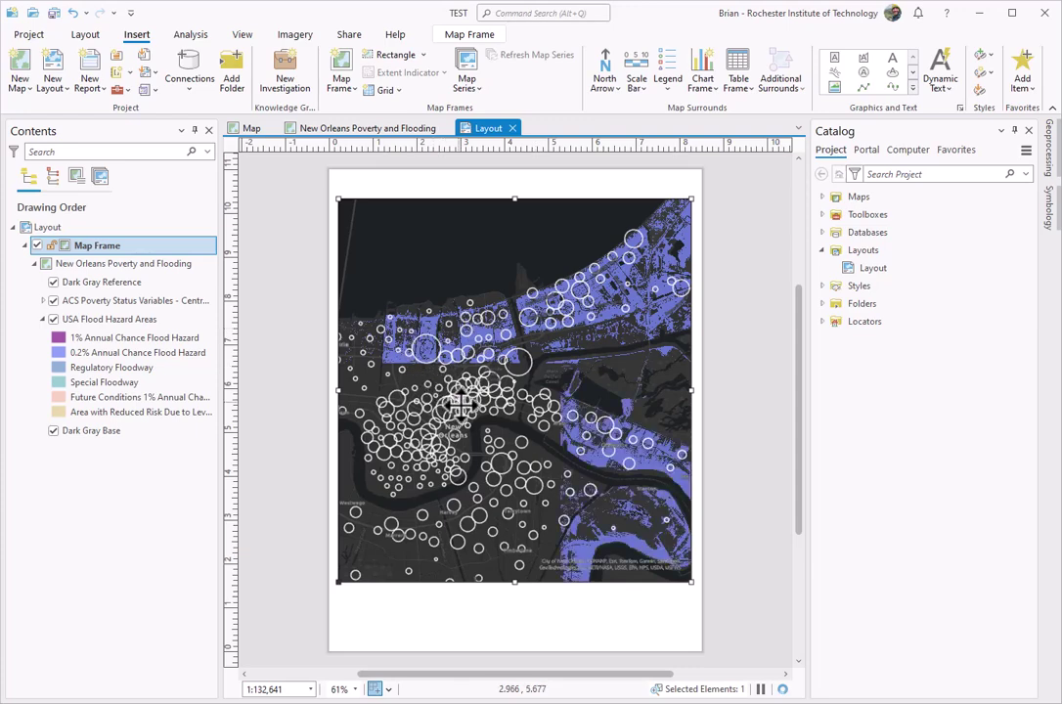
pyautogui.click(368, 131)
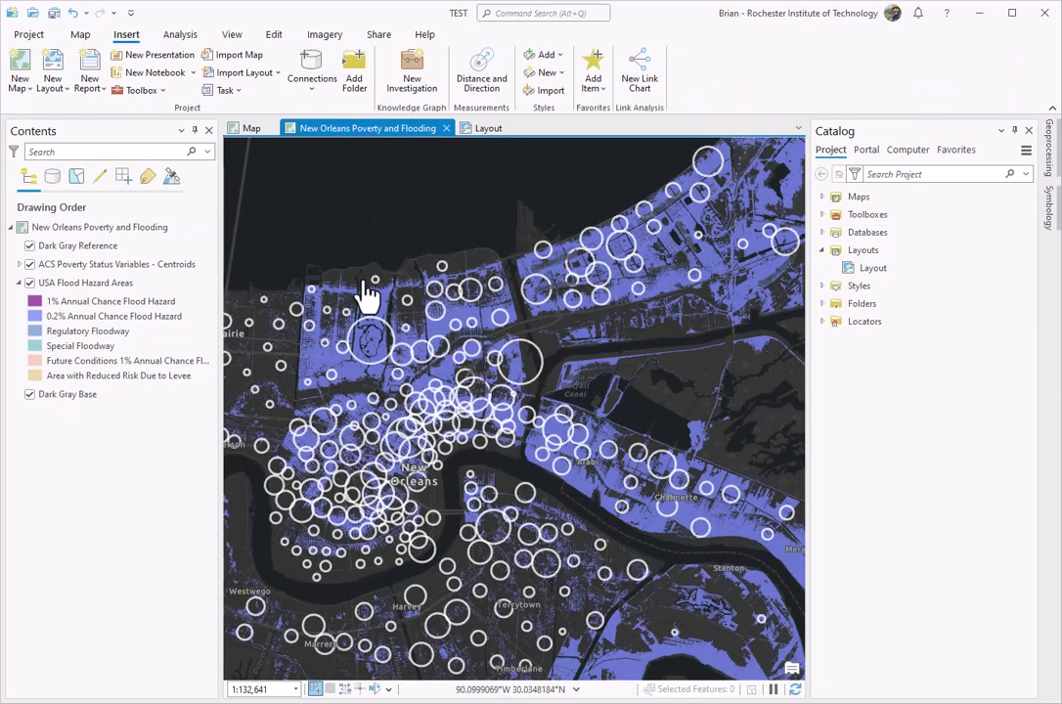
# Drag the layout's map frame upward toward the page top, leaving white space below
pyautogui.click(488, 130)
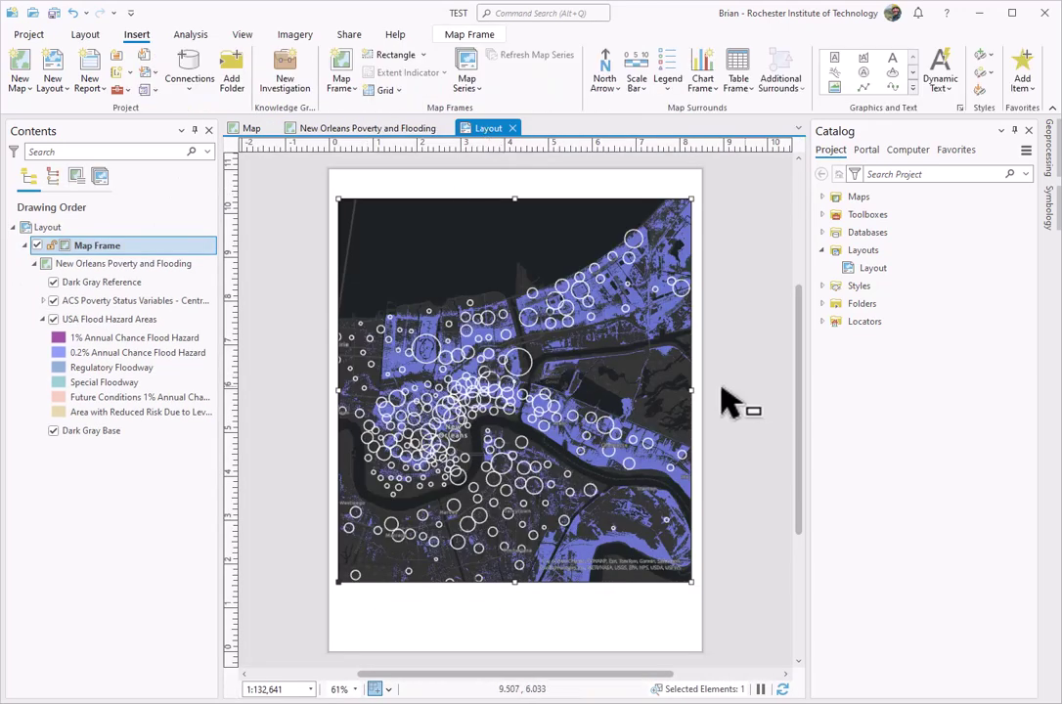
pyautogui.moveTo(580, 426); pyautogui.dragTo(579, 404)
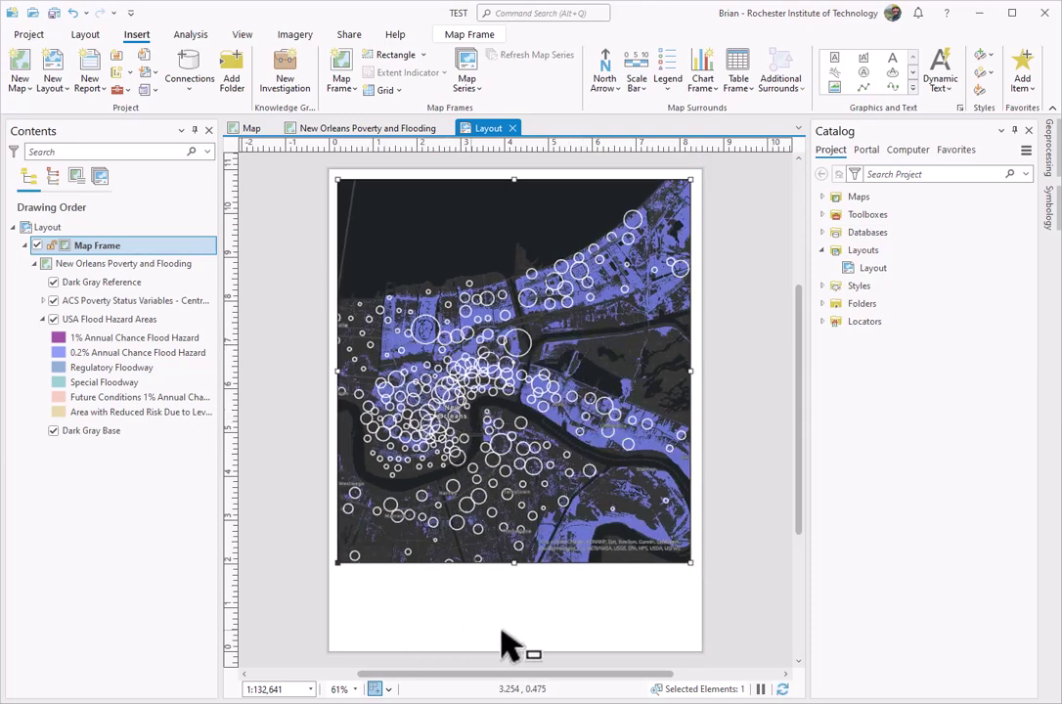
pyautogui.click(543, 608)
pyautogui.click(544, 421)
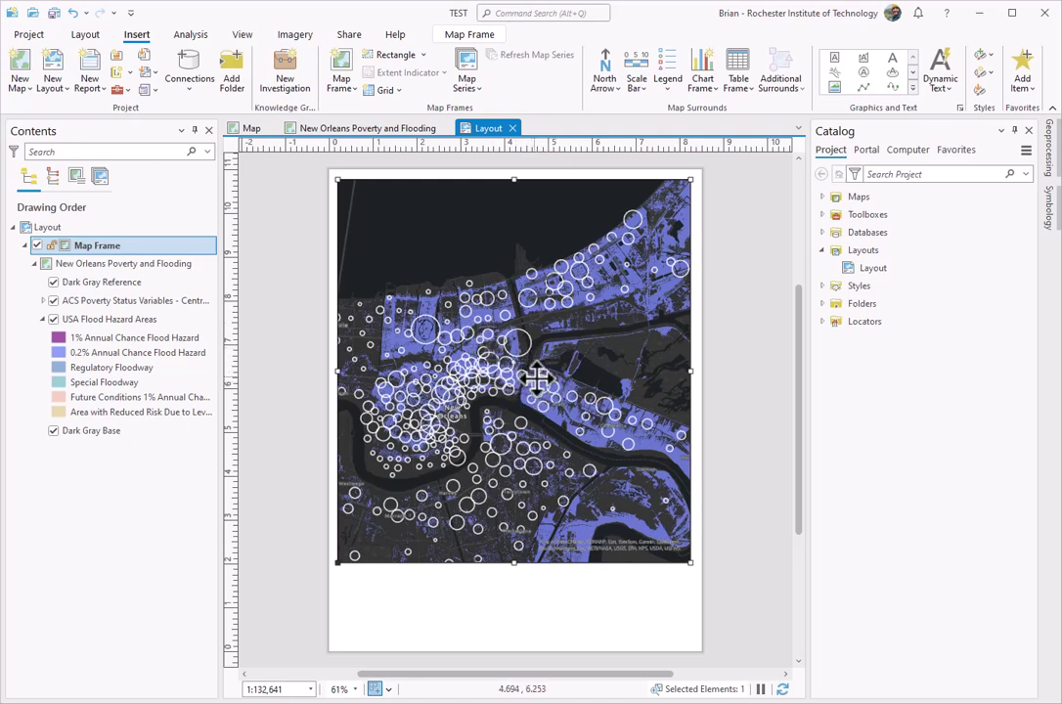
pyautogui.click(486, 614)
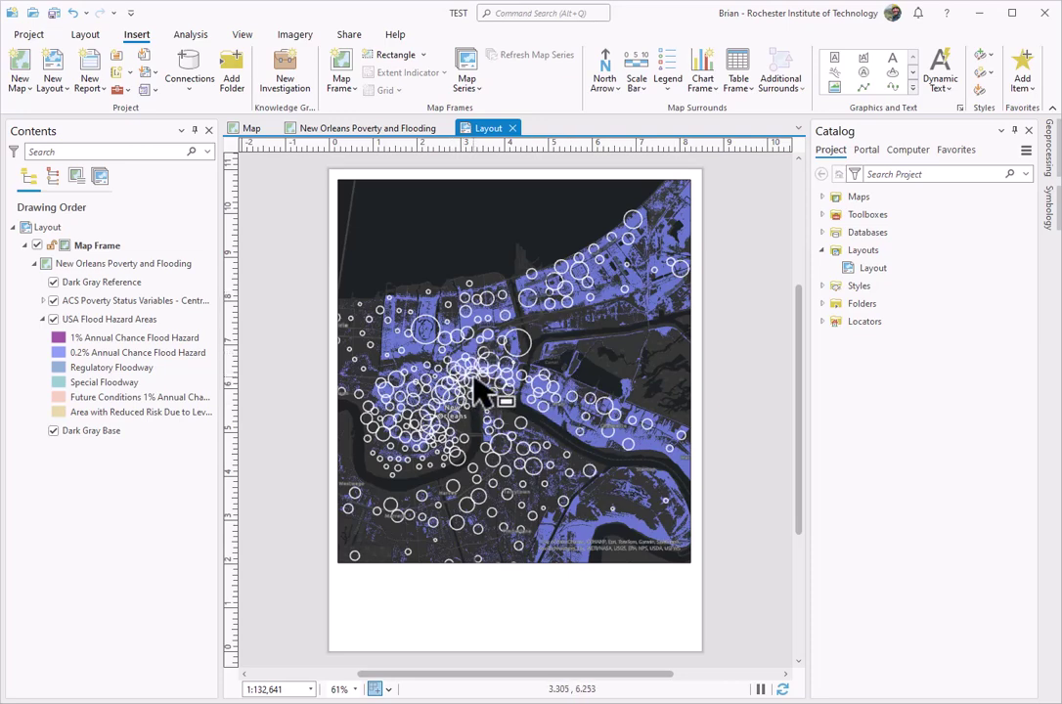
pyautogui.click(379, 130)
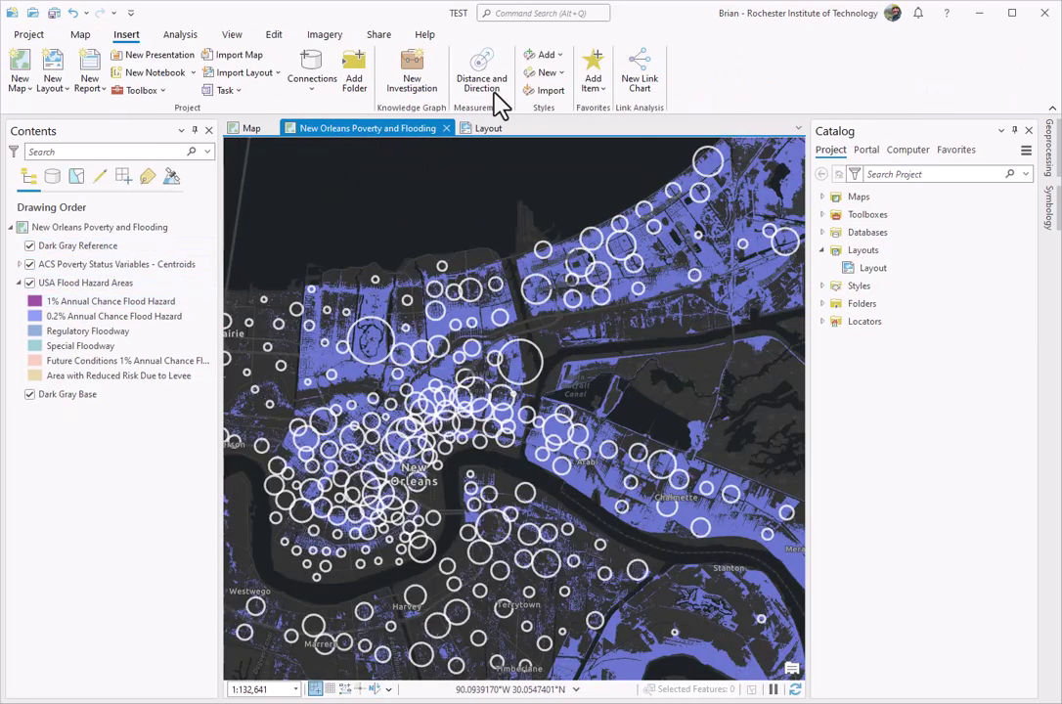
pyautogui.click(481, 126)
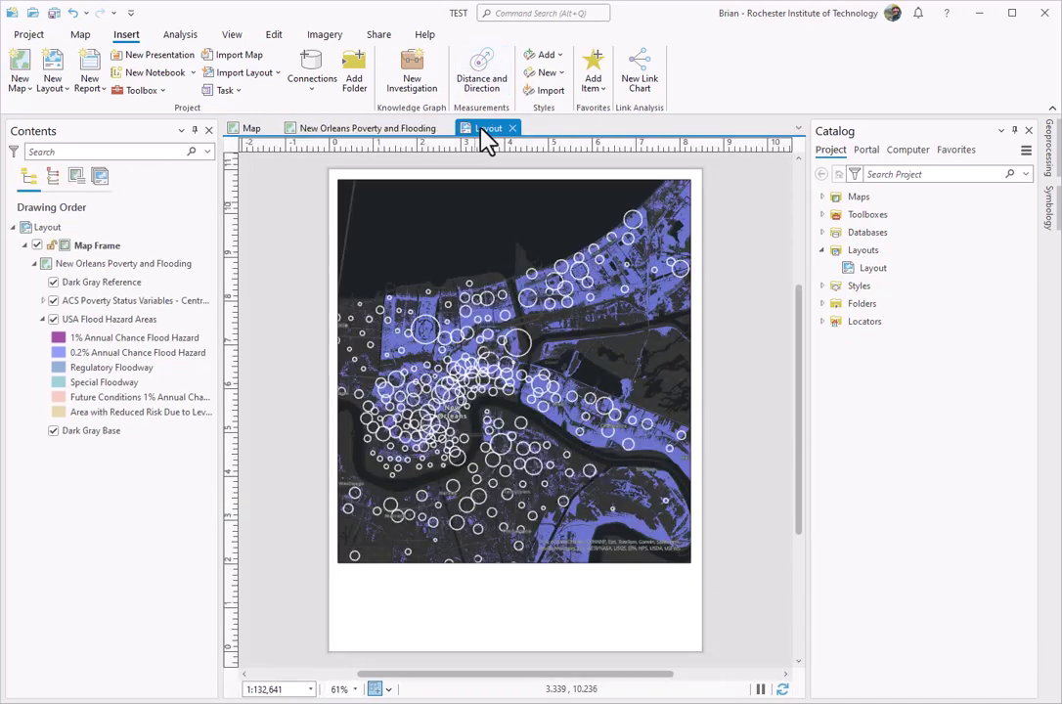
# Activate the map frame, then pan and zoom to 1:84,890 centred on New Orleans
pyautogui.rightClick(540, 366)
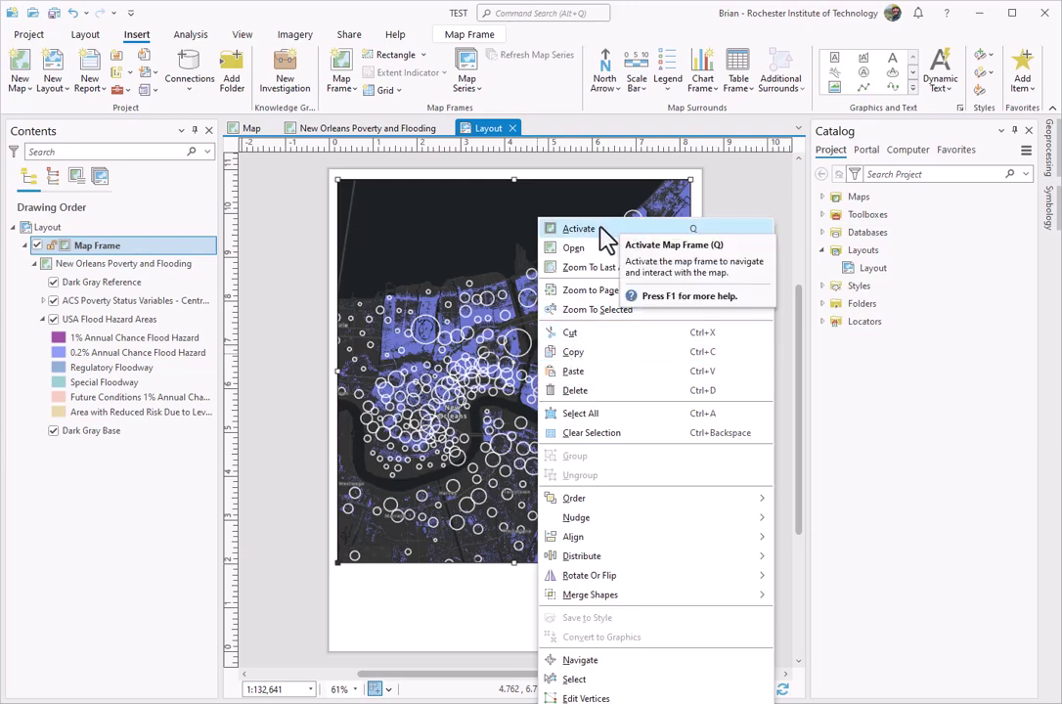
pyautogui.click(600, 229)
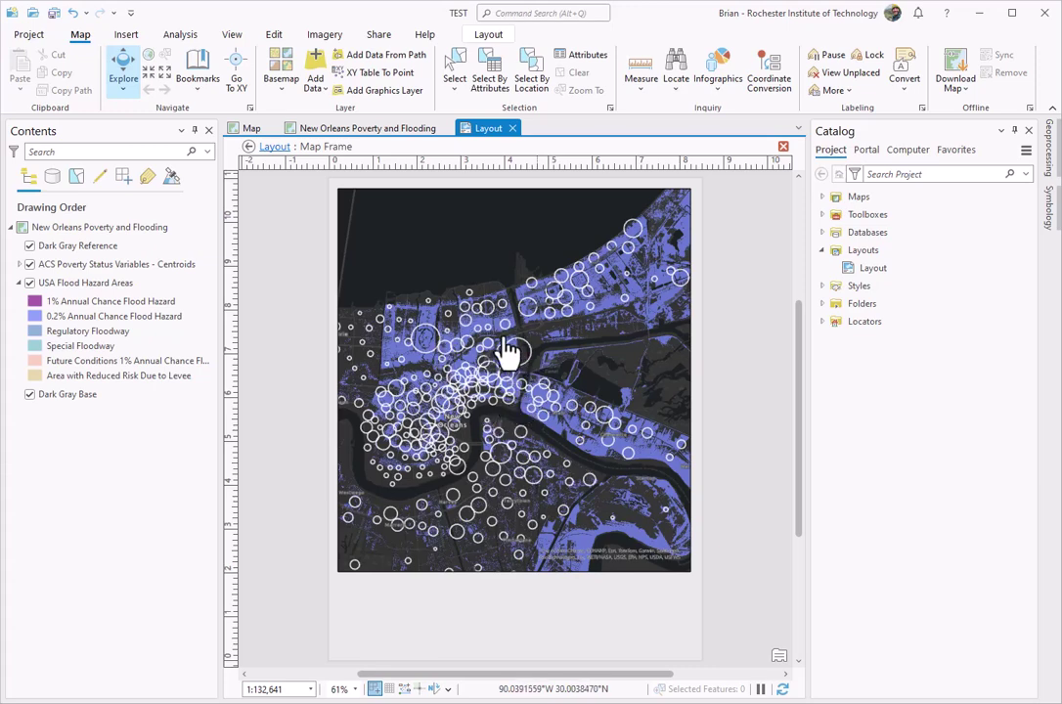
pyautogui.moveTo(489, 347); pyautogui.dragTo(514, 363)
pyautogui.scroll(2, 499, 393)
pyautogui.moveTo(496, 396); pyautogui.dragTo(535, 365)
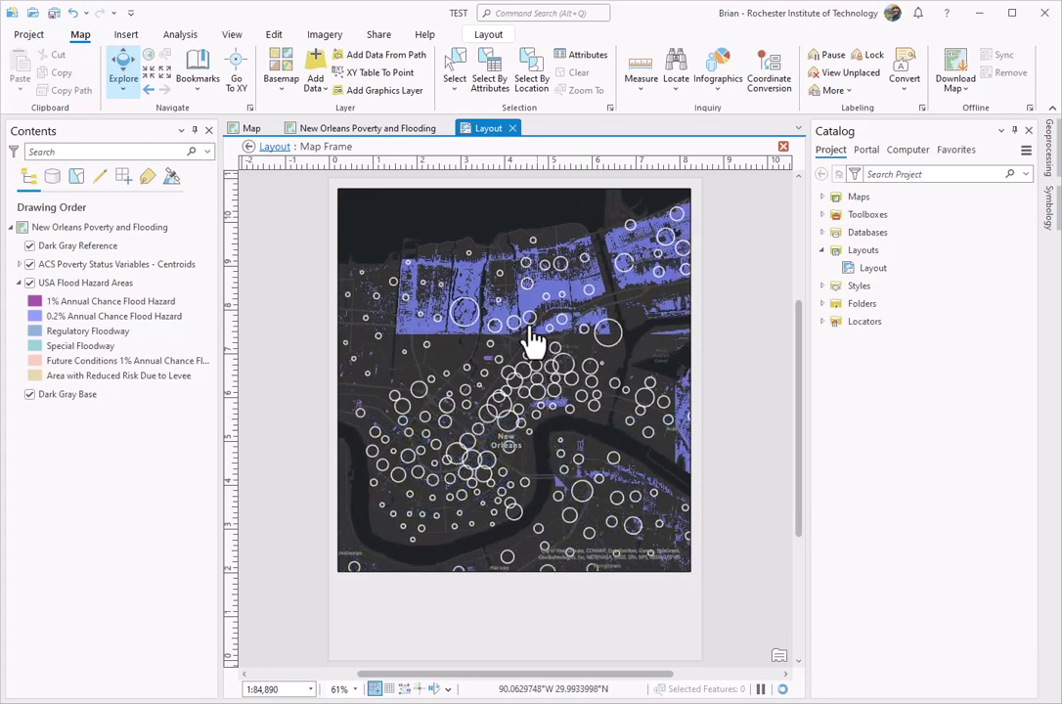
pyautogui.moveTo(540, 352); pyautogui.dragTo(566, 334)
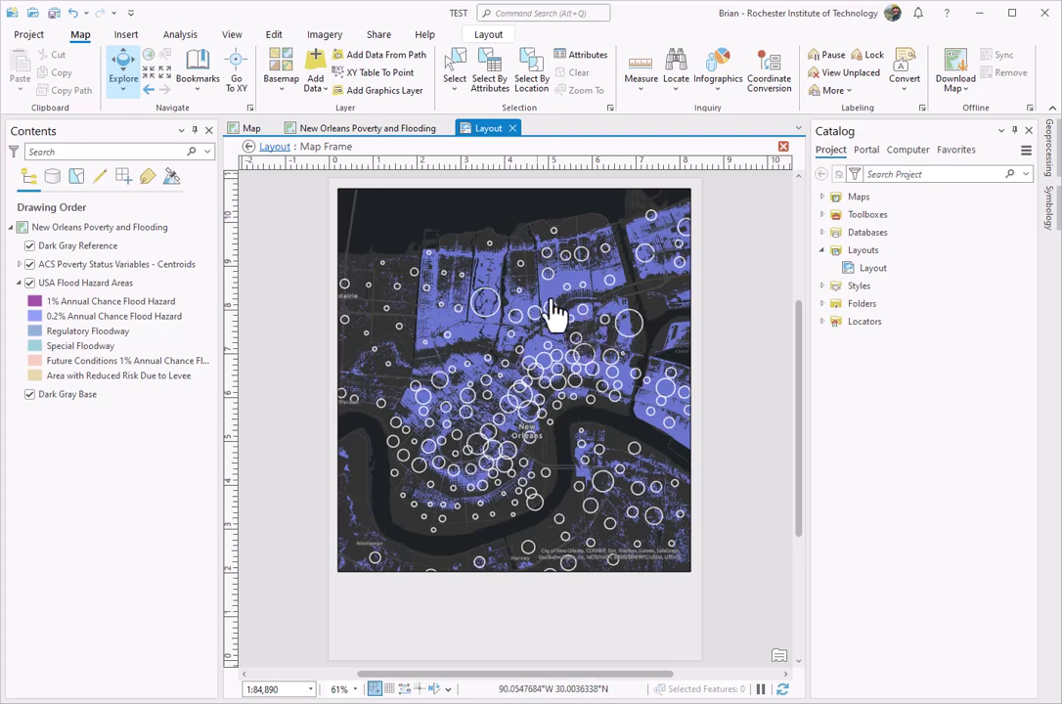
# Close map frame activation and deselect the frame to resume layout editing
pyautogui.click(783, 147)
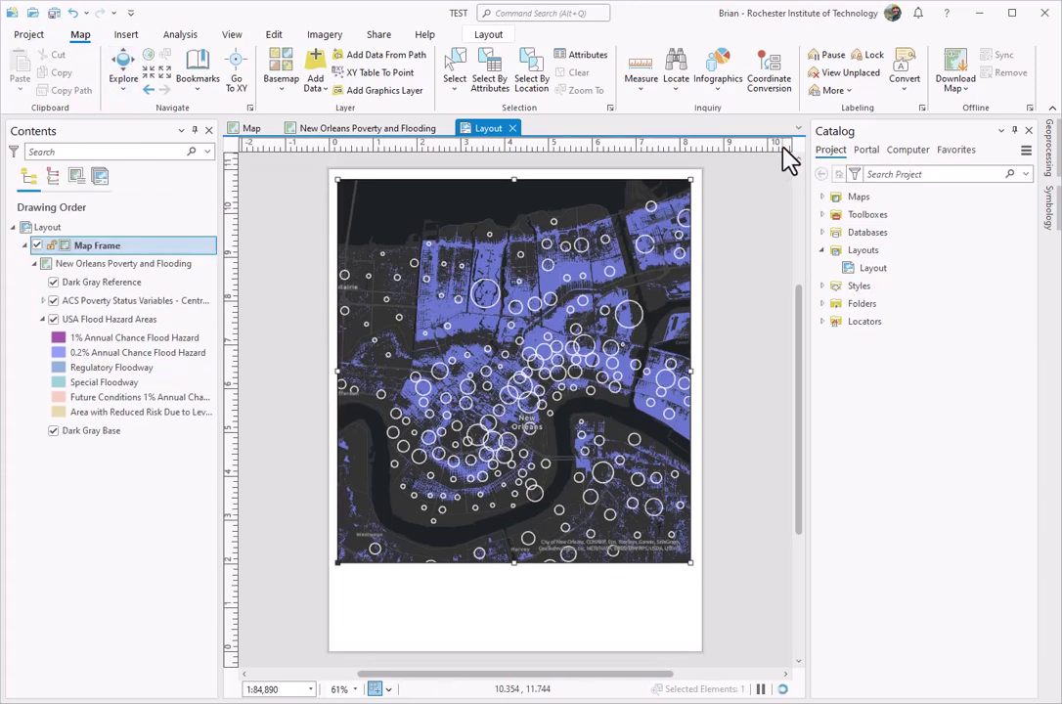
pyautogui.click(290, 473)
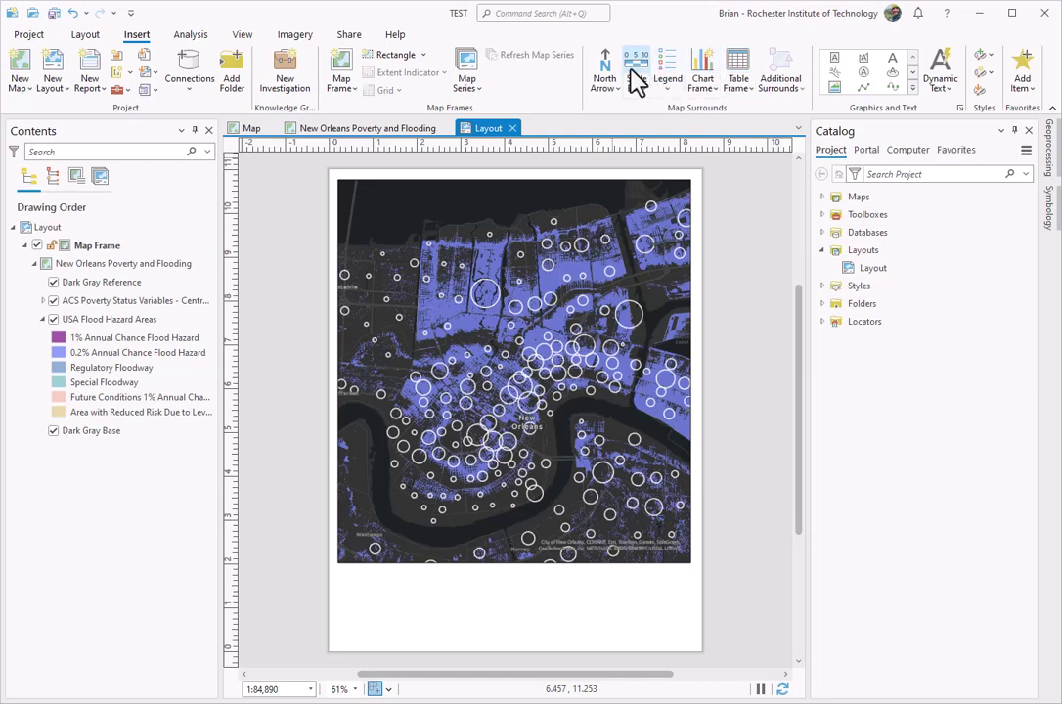
# Insert an ArcGIS North 1 arrow below the map and move it to the bottom-right corner
pyautogui.click(610, 88)
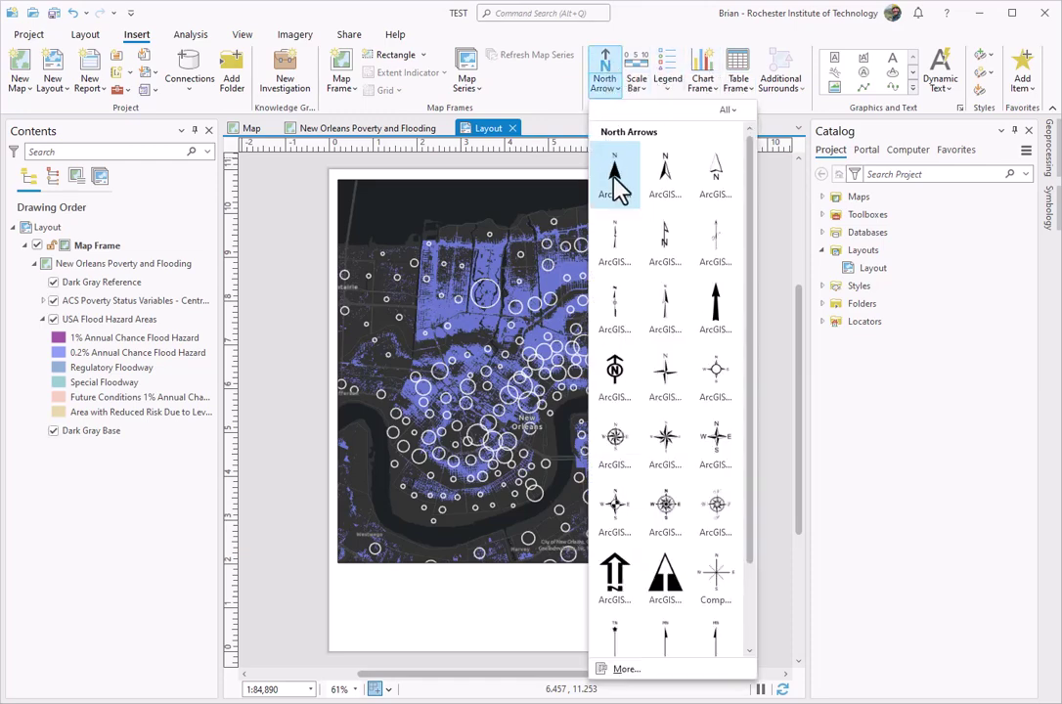
pyautogui.click(615, 176)
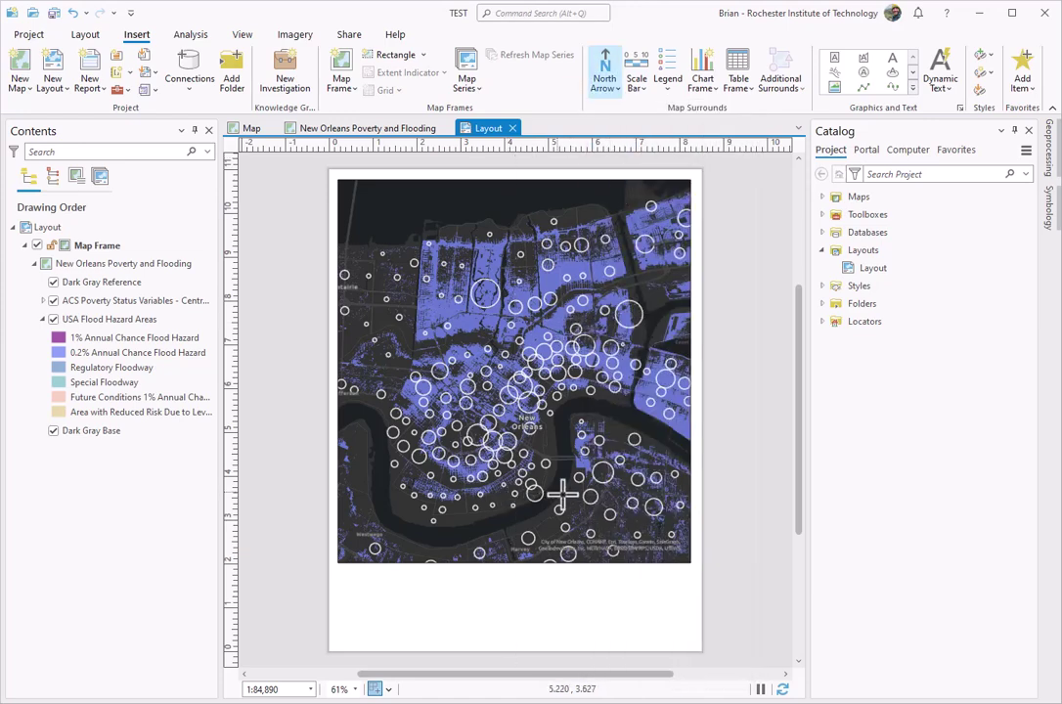
pyautogui.moveTo(559, 623); pyautogui.dragTo(558, 629)
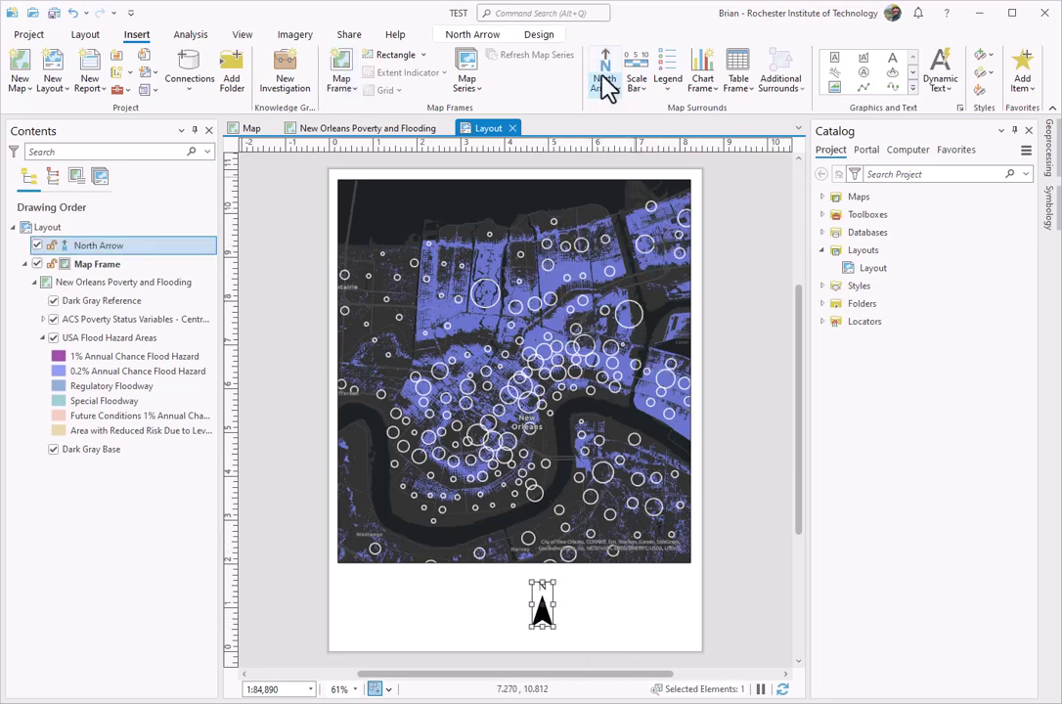
pyautogui.moveTo(542, 606); pyautogui.dragTo(680, 607)
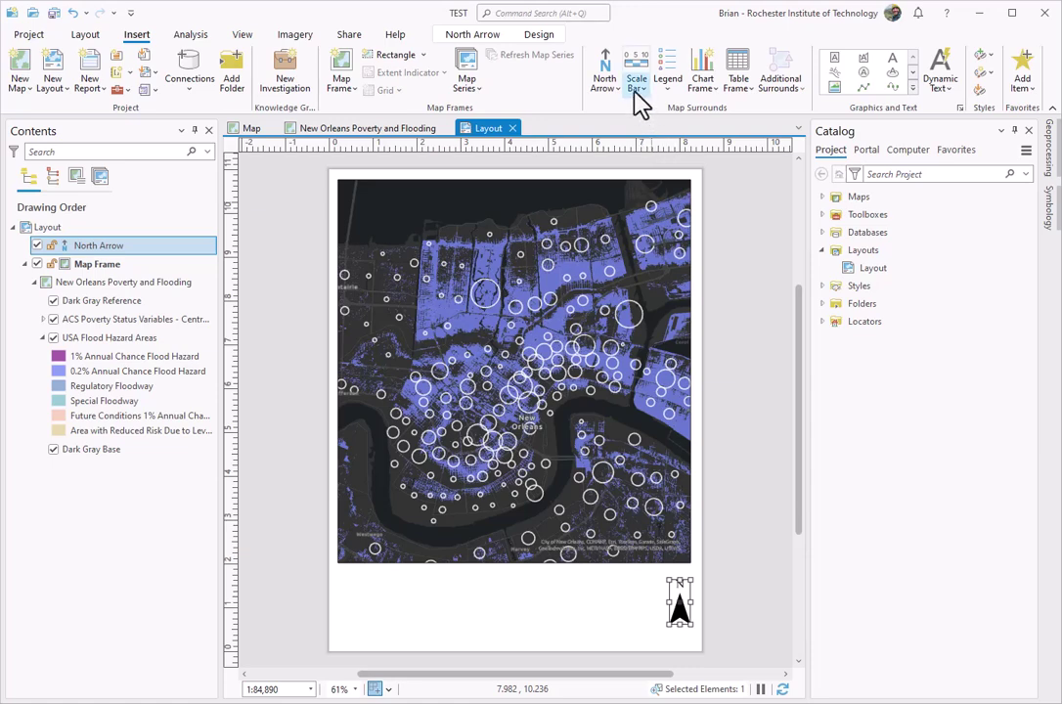
# Place a legend below the map and shift it up and to the left
pyautogui.click(667, 93)
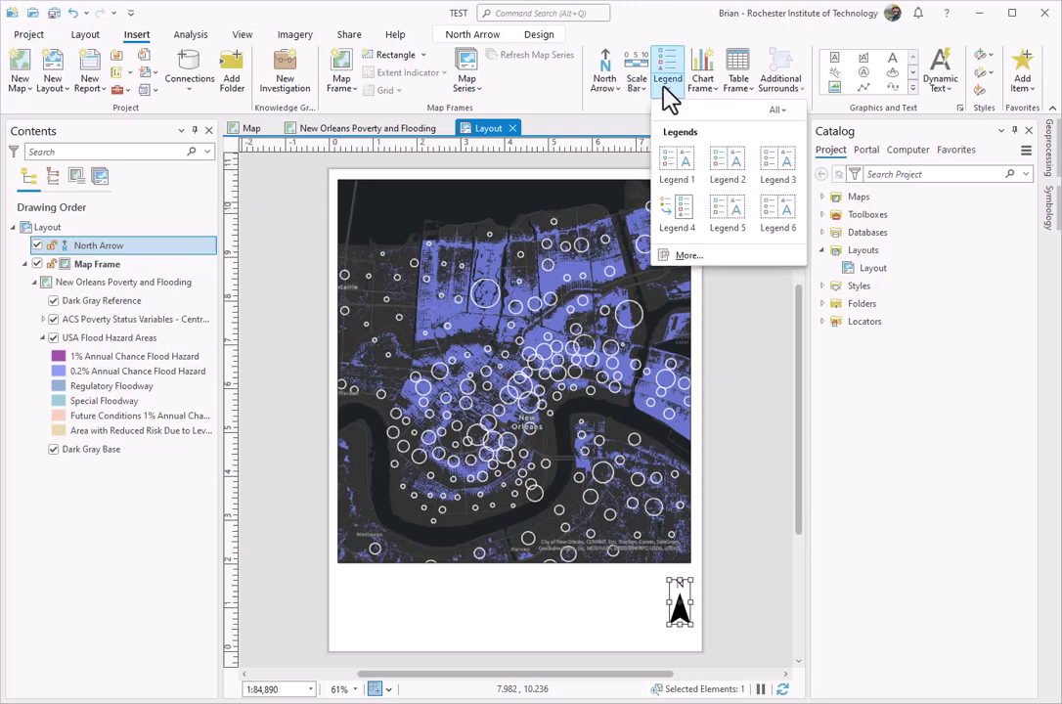
pyautogui.click(679, 162)
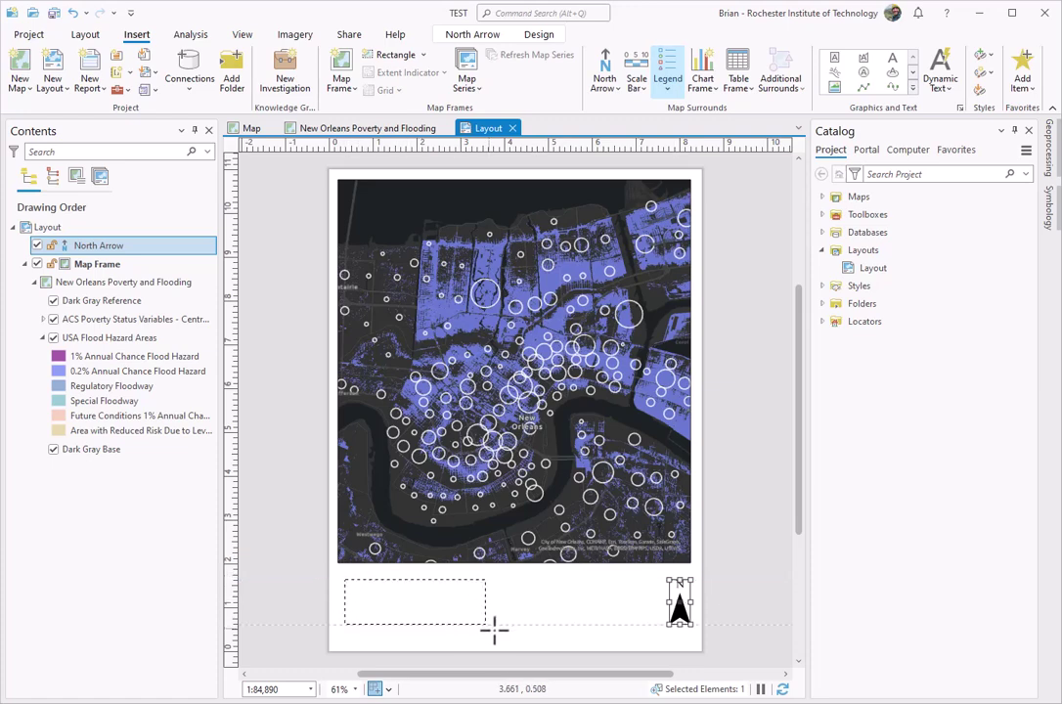
pyautogui.moveTo(556, 640); pyautogui.dragTo(555, 639)
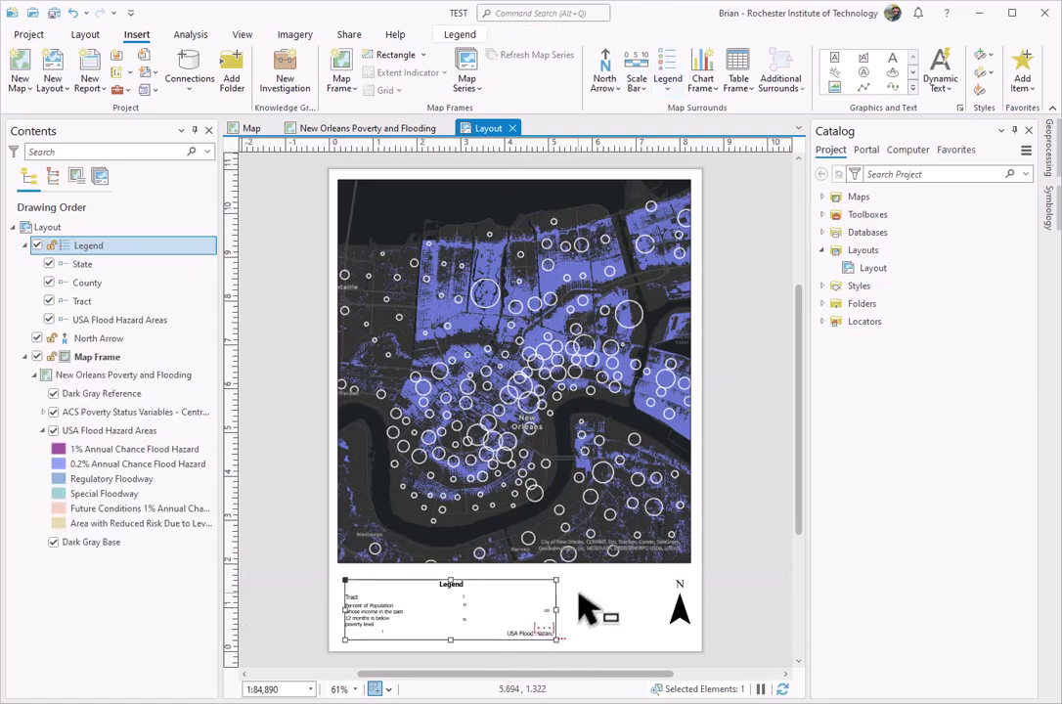
pyautogui.click(586, 611)
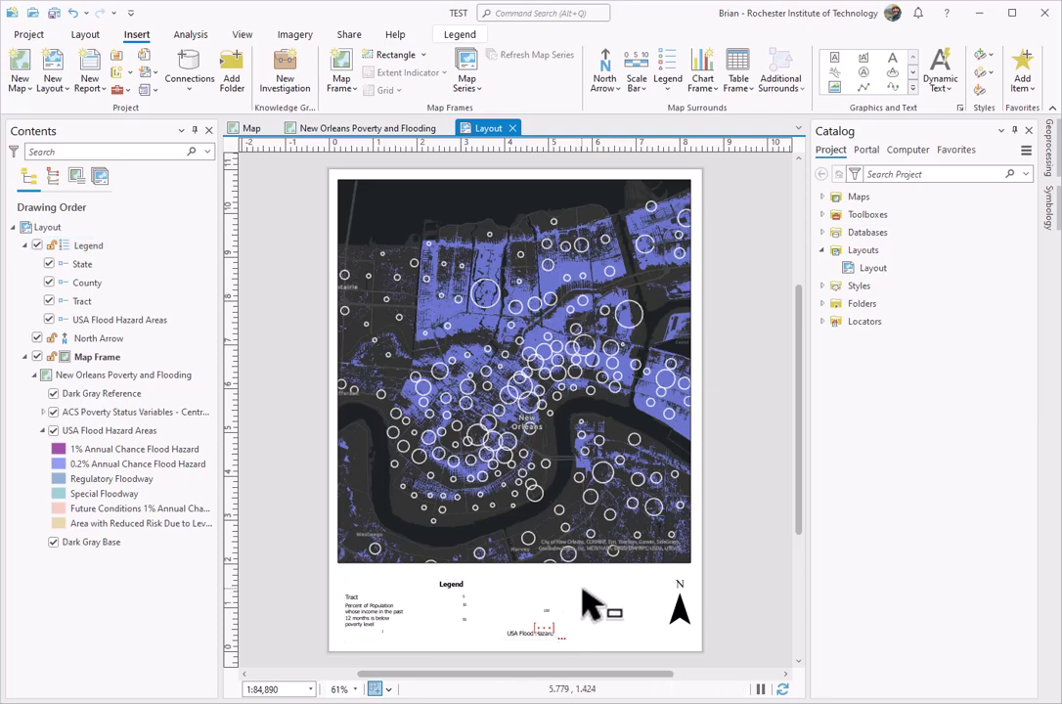
pyautogui.click(416, 613)
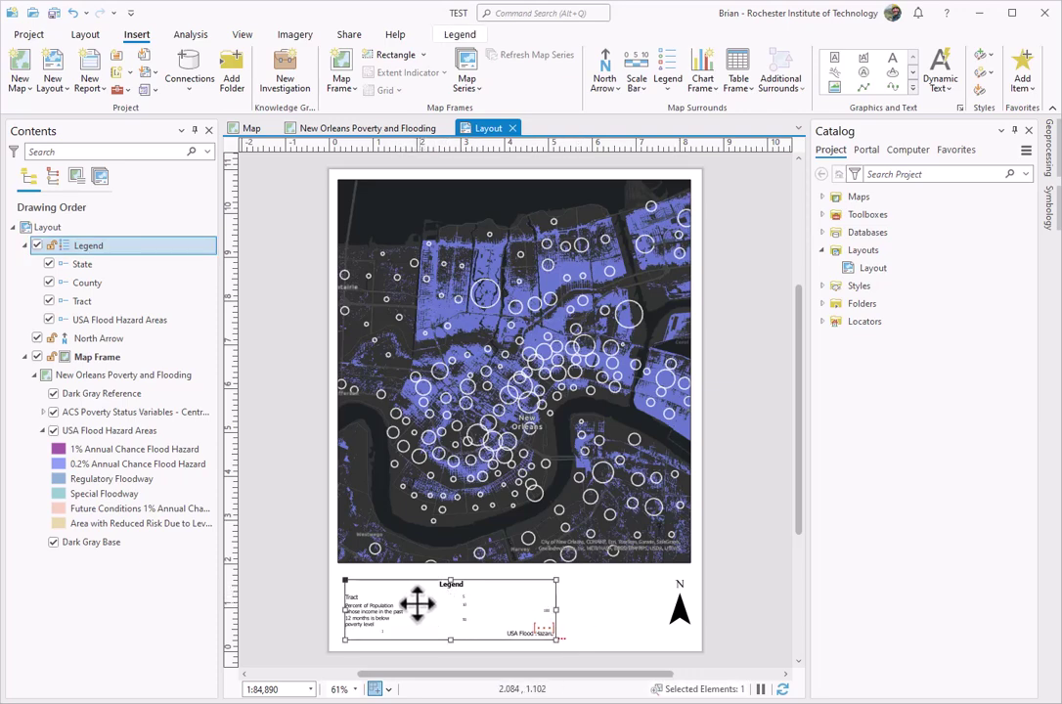
pyautogui.moveTo(416, 604); pyautogui.dragTo(351, 612)
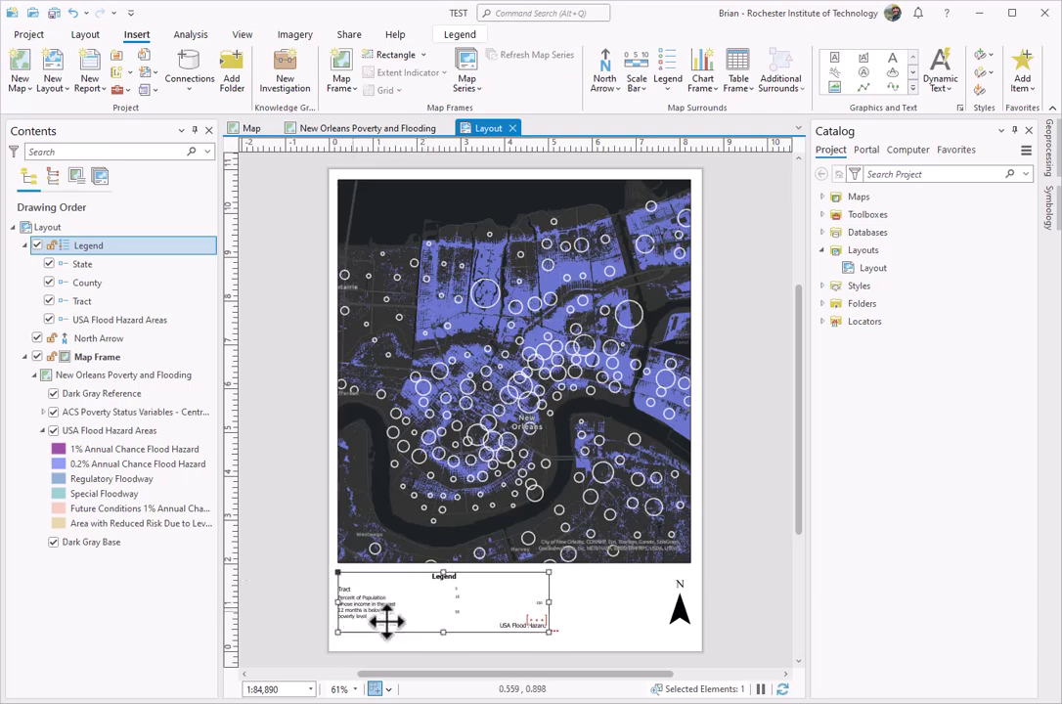
pyautogui.click(318, 616)
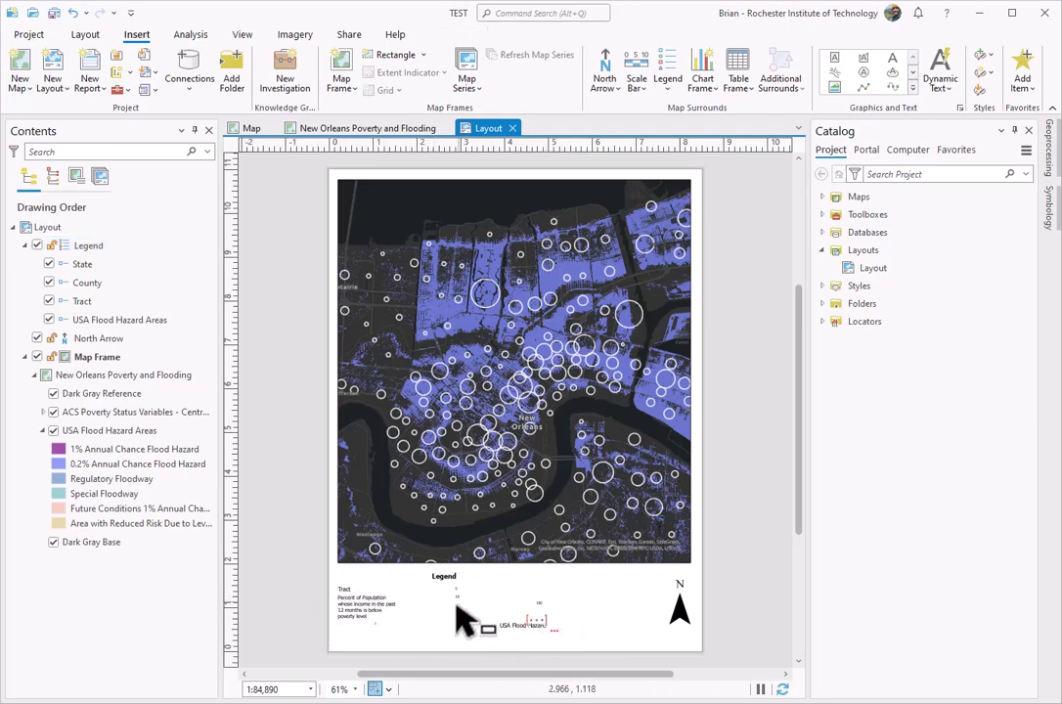
# Inspect the legend's properties, then delete the legend from the layout
pyautogui.click(407, 604)
pyautogui.rightClick(442, 601)
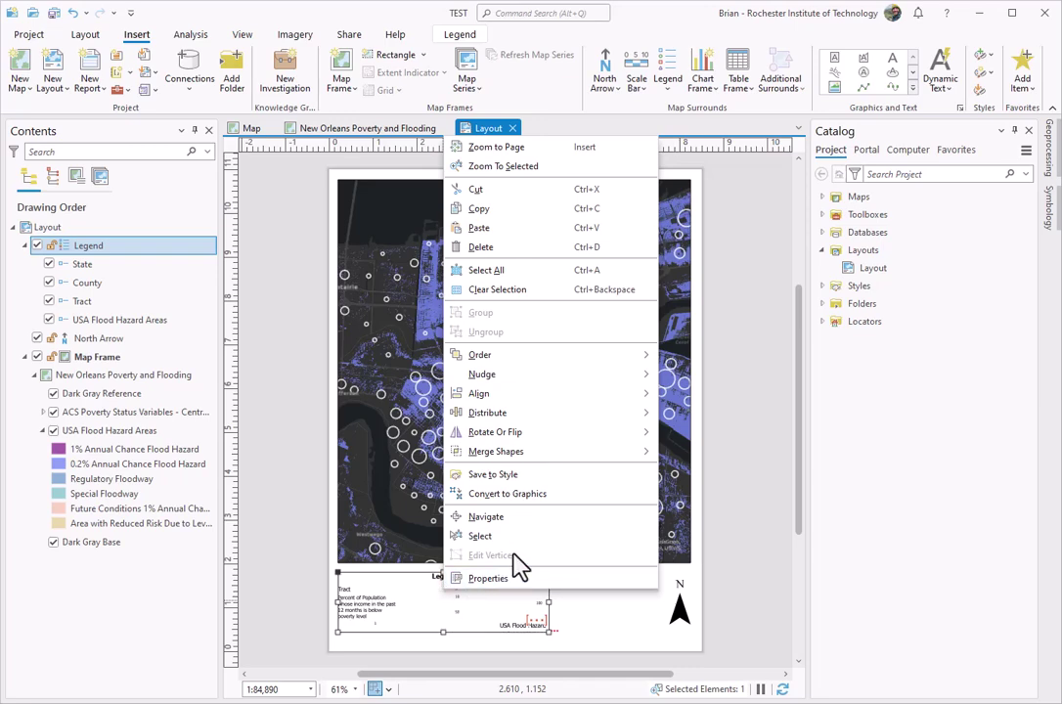
pyautogui.click(488, 578)
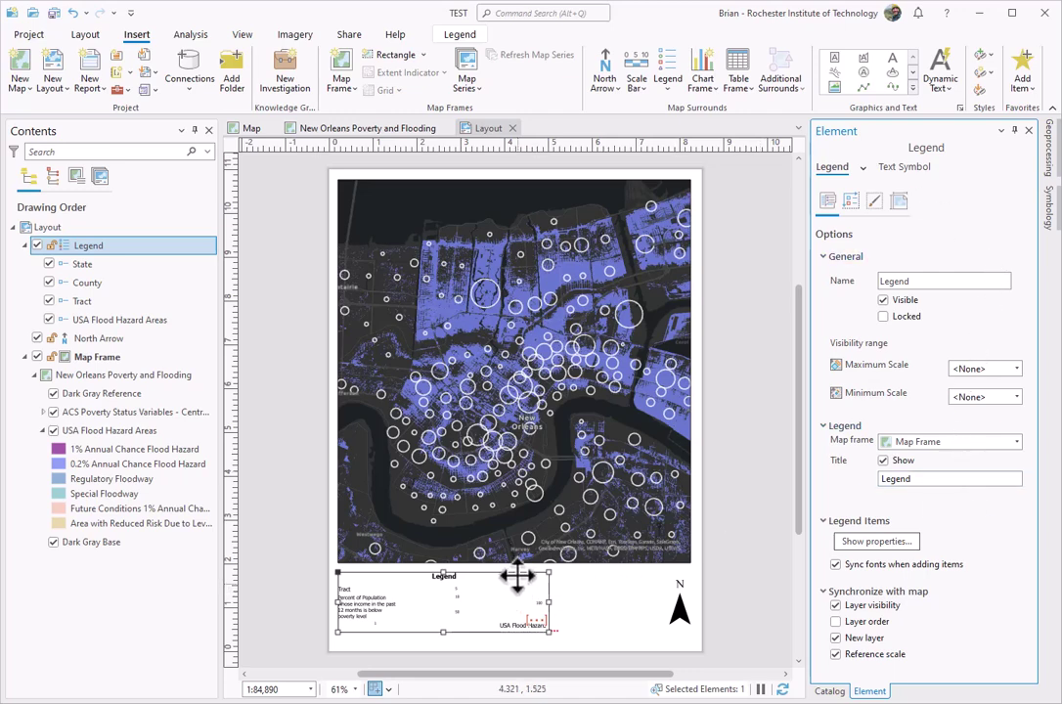
pyautogui.click(1029, 130)
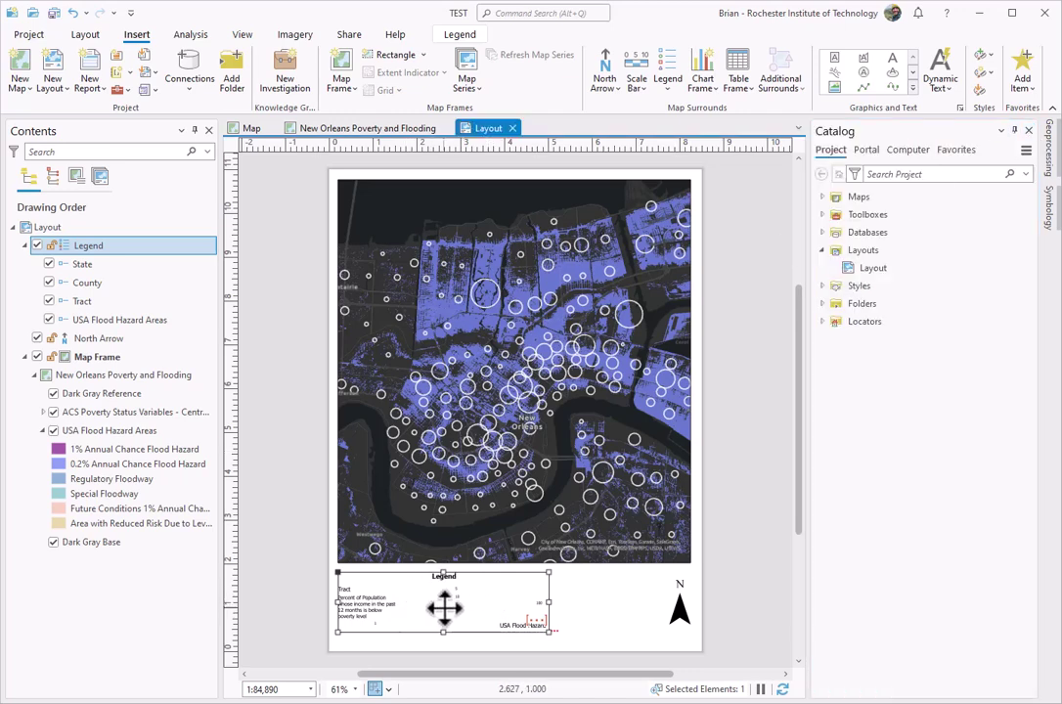
pyautogui.click(303, 620)
pyautogui.click(427, 619)
pyautogui.press('Delete')
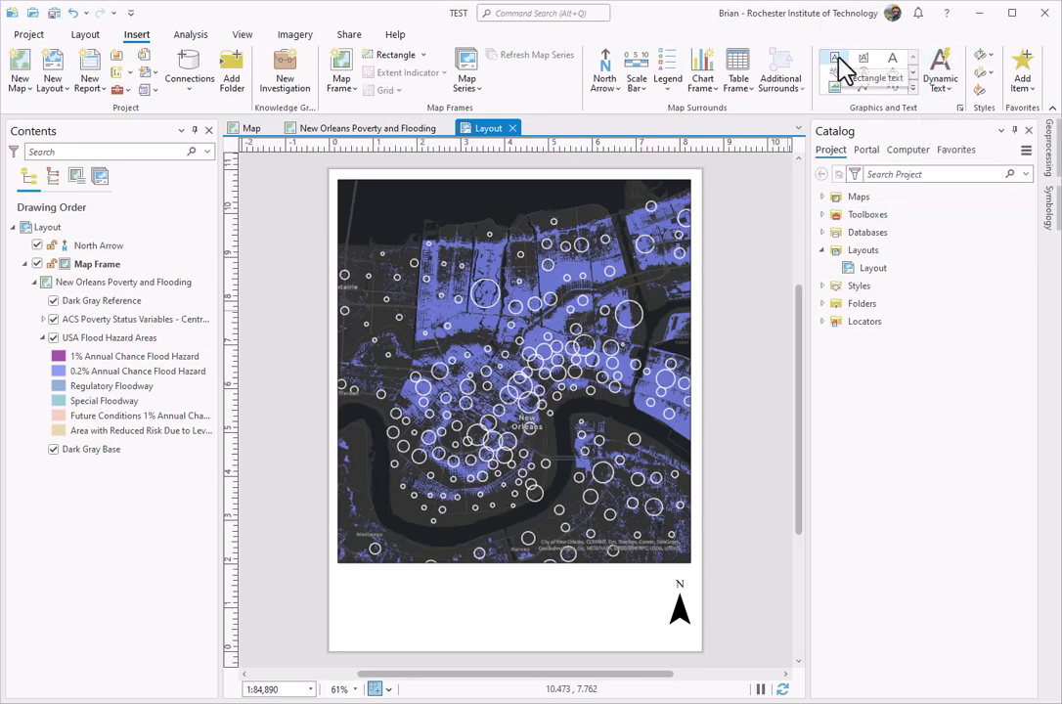
# Draw a rectangle text box below the map for 'The relationship between flooding and poverty'
pyautogui.click(912, 88)
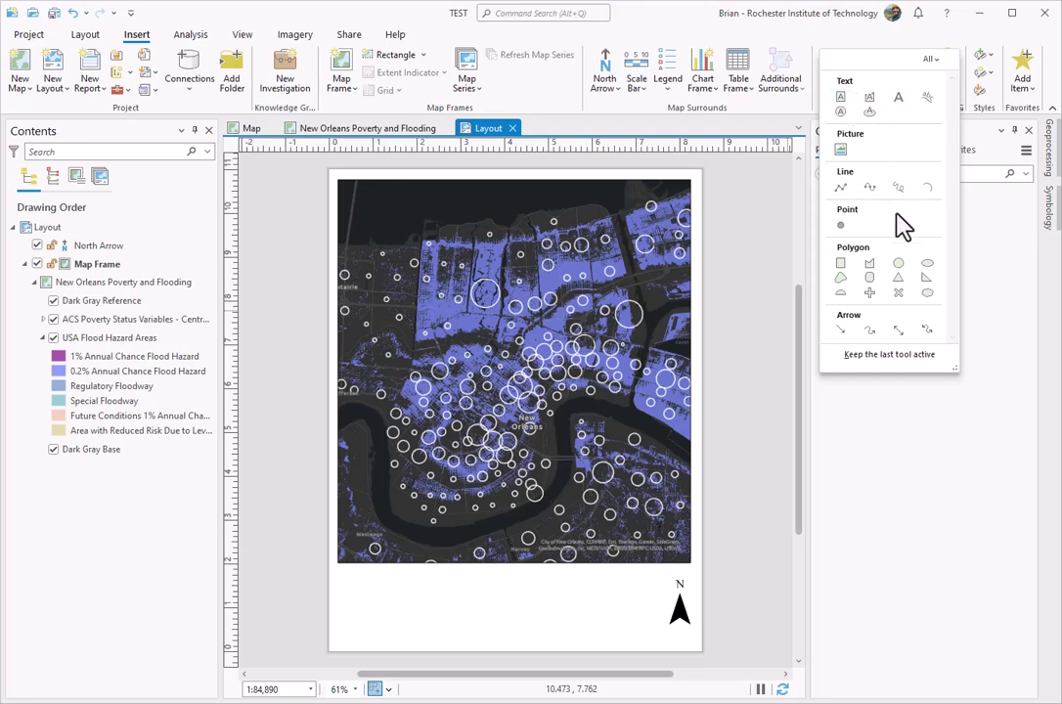
pyautogui.click(843, 100)
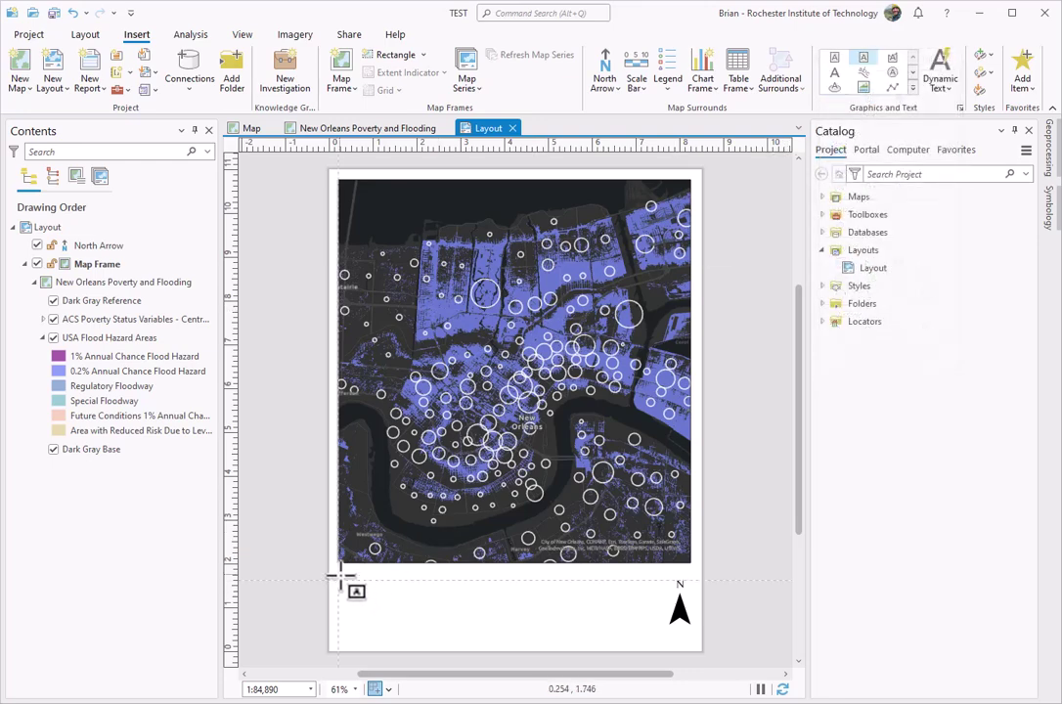
pyautogui.moveTo(341, 579); pyautogui.dragTo(564, 624)
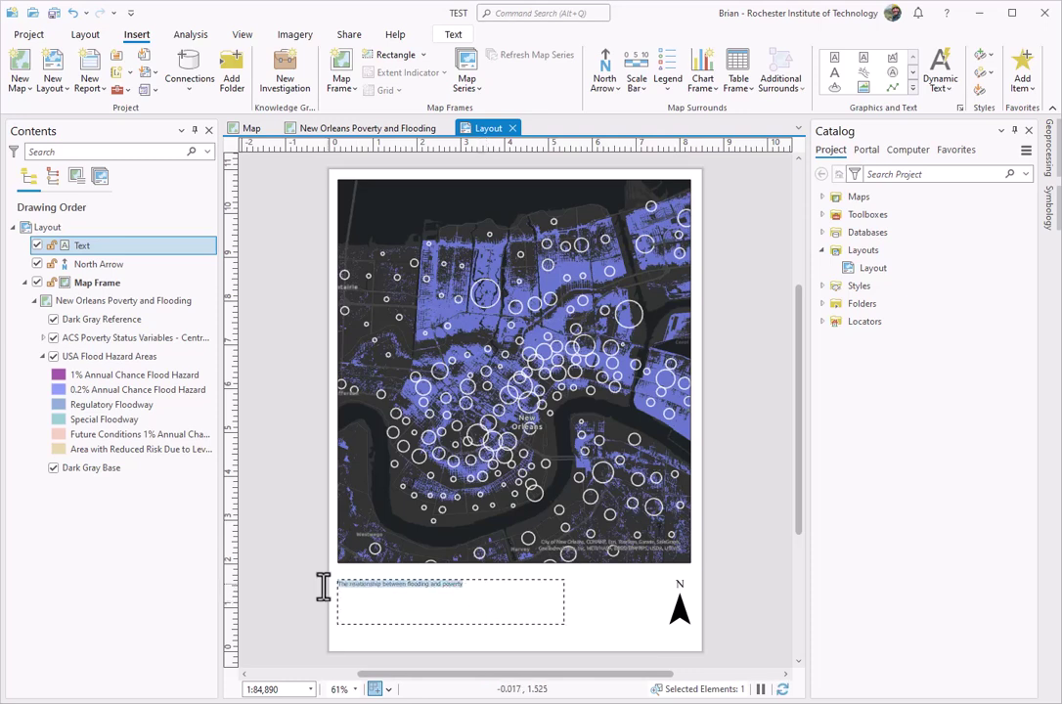
# Set the font size of the title text below the map to 28 pt
pyautogui.doubleClick(484, 623)
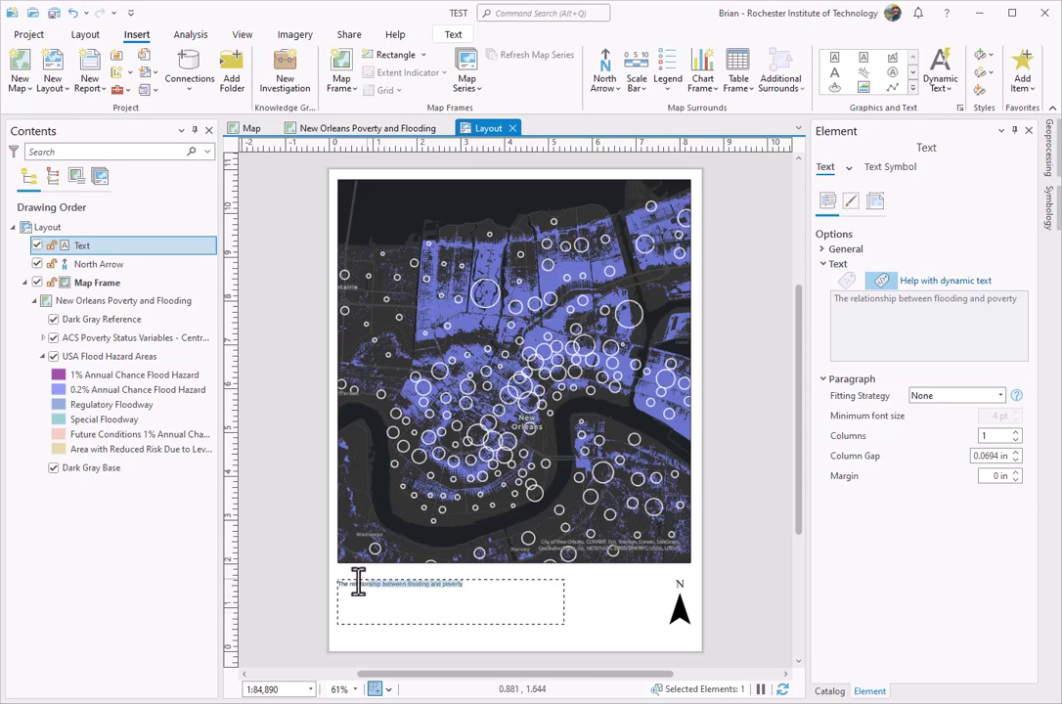
pyautogui.click(822, 250)
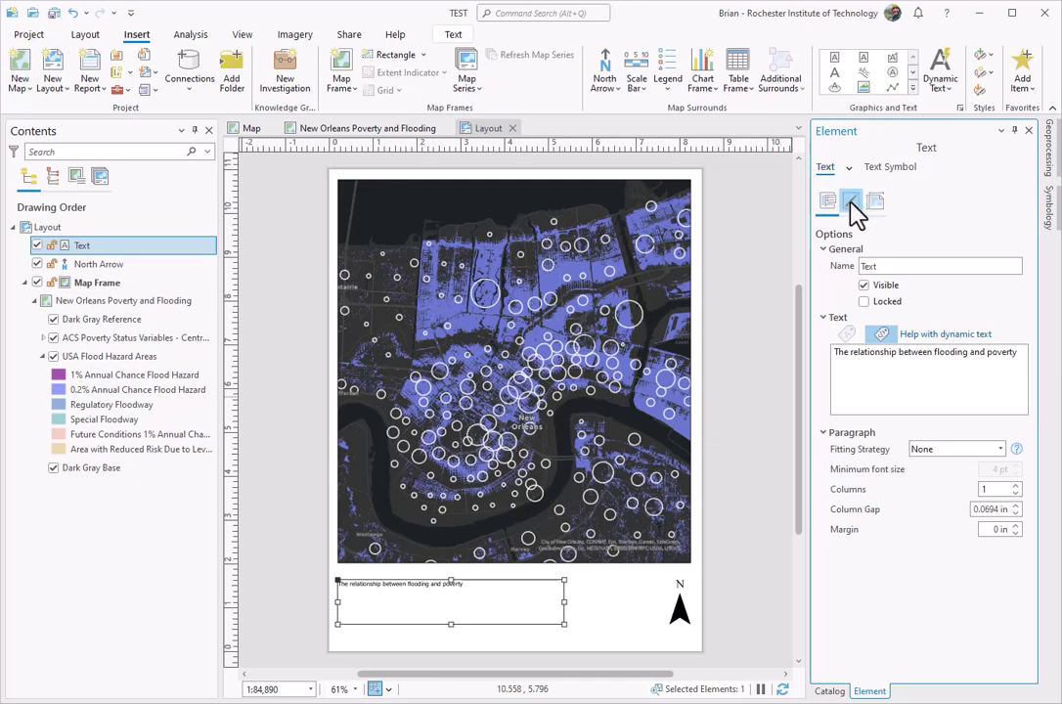
pyautogui.click(894, 173)
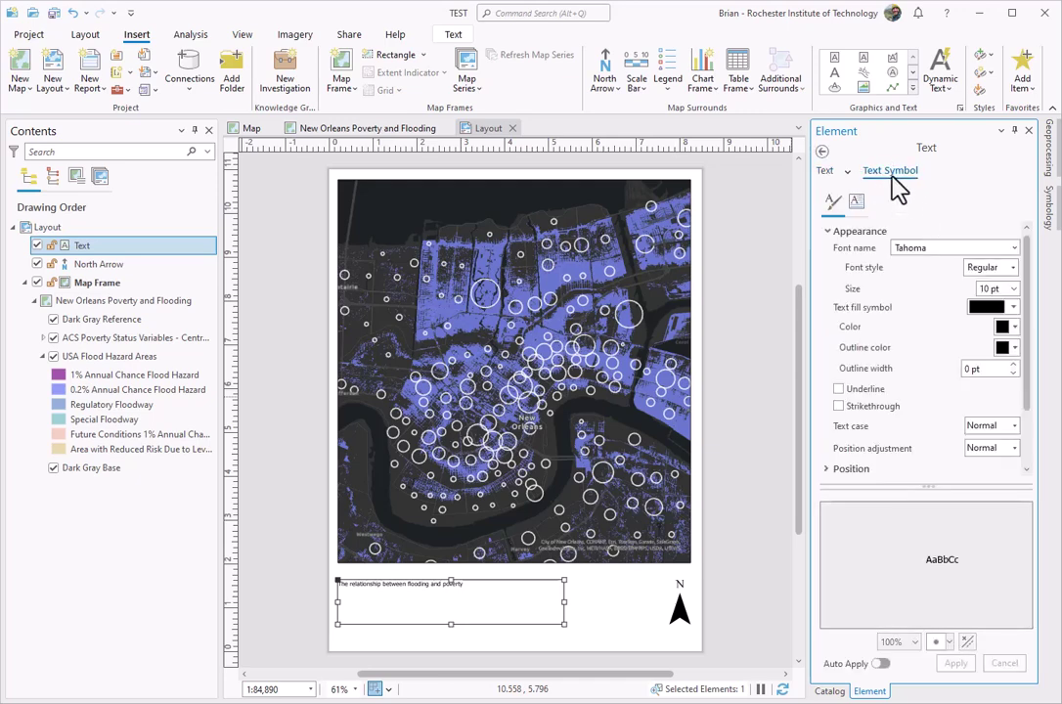
pyautogui.click(1014, 290)
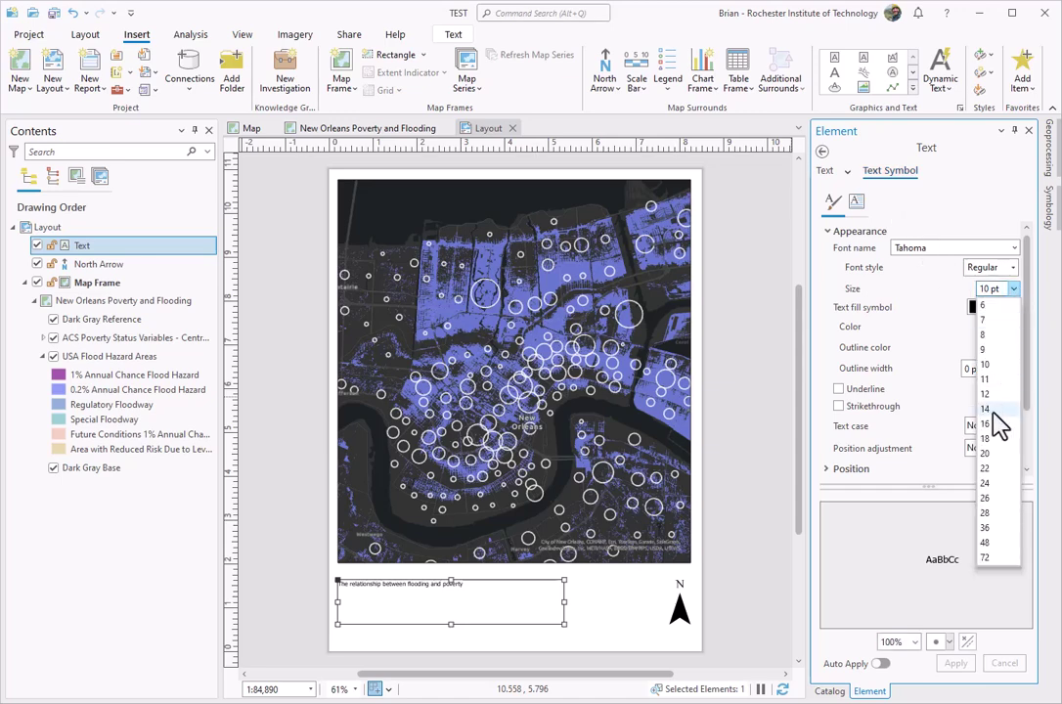
pyautogui.click(1000, 513)
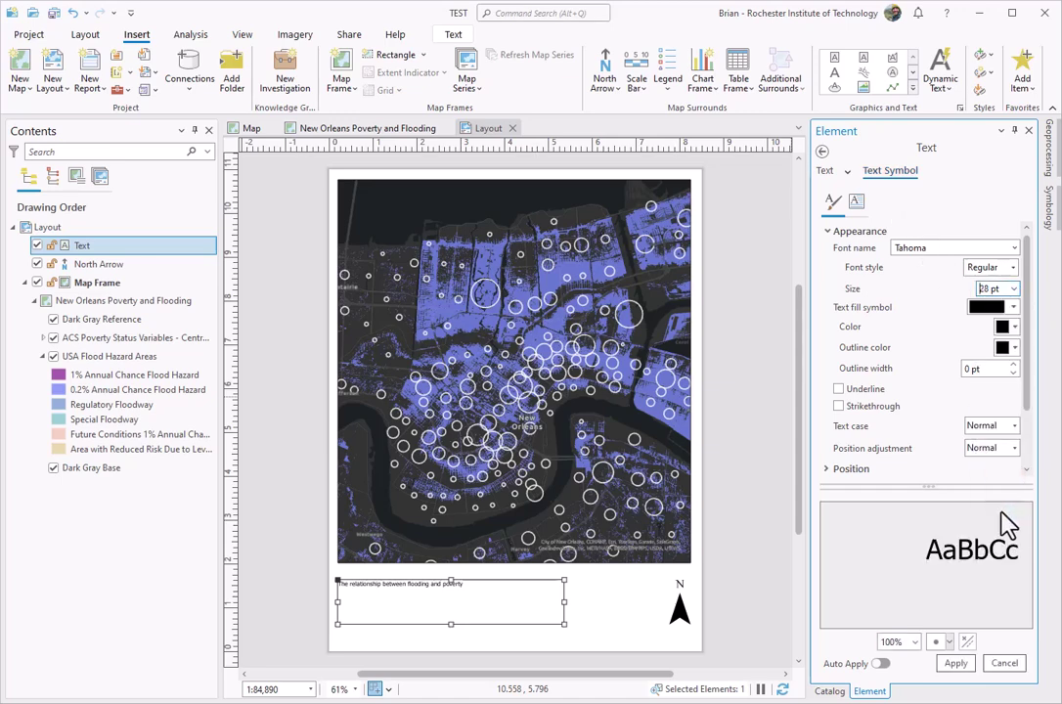
pyautogui.click(955, 664)
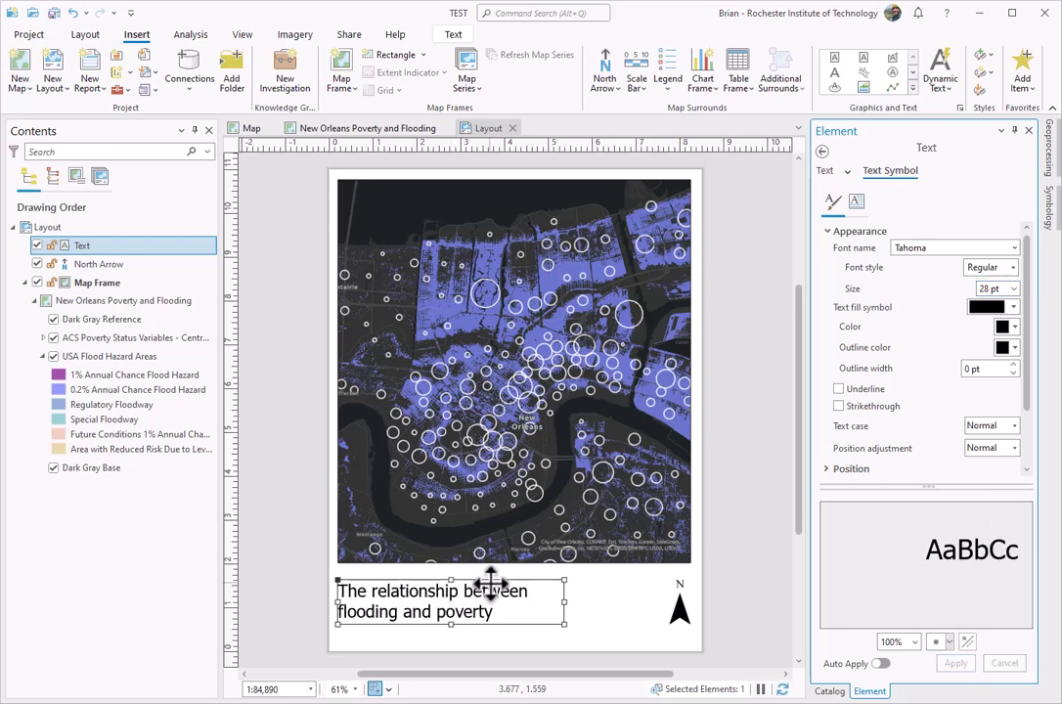
# Nudge the title up, extend its text after 'poverty', and widen its box toward the north arrow
pyautogui.moveTo(489, 581); pyautogui.dragTo(492, 577)
pyautogui.doubleClick(500, 605)
pyautogui.click(499, 606)
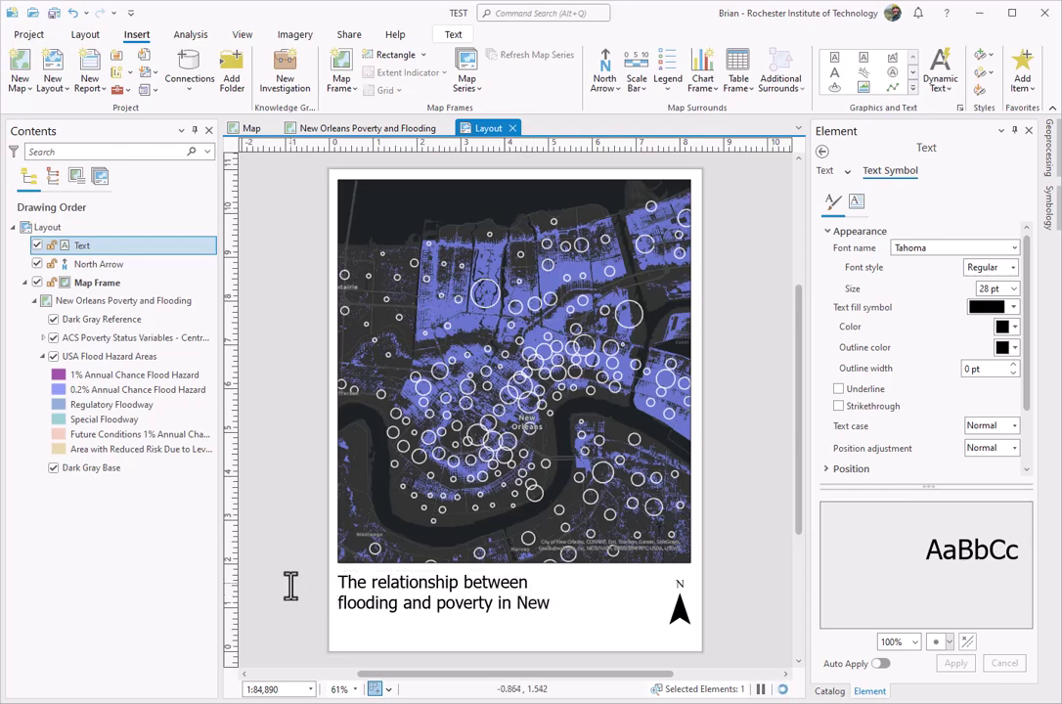
pyautogui.press('Escape')
pyautogui.moveTo(591, 593); pyautogui.dragTo(667, 594)
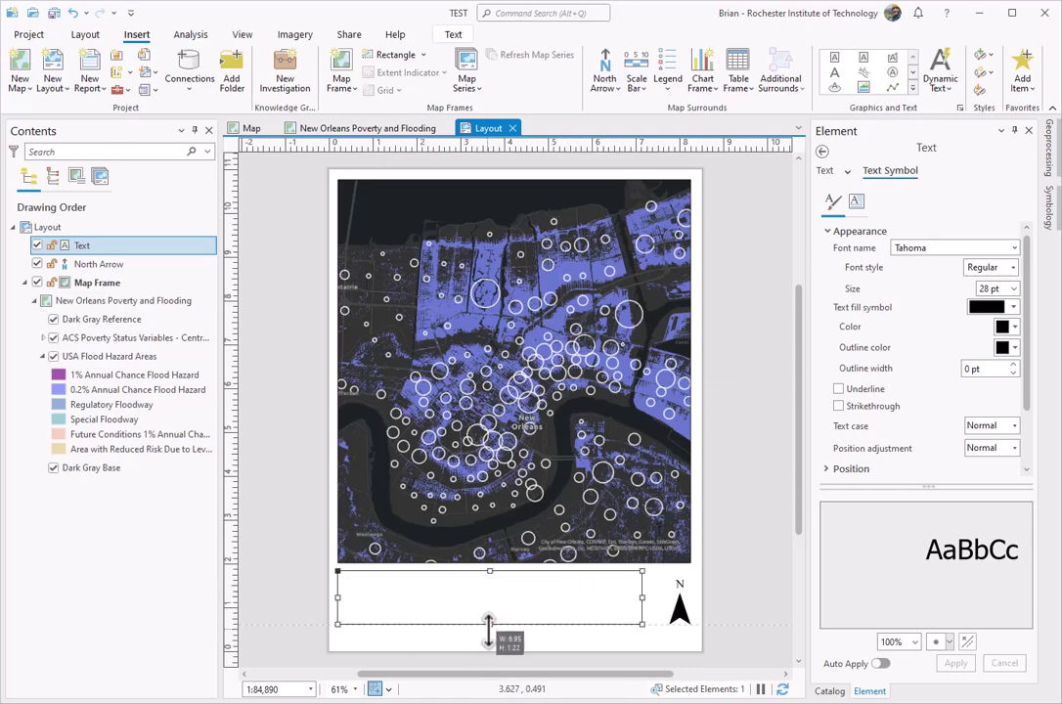
# Correct the misspelled 'Oleans' so the title ends 'in New Orleans, LA', then deselect it
pyautogui.doubleClick(484, 606)
pyautogui.click(474, 606)
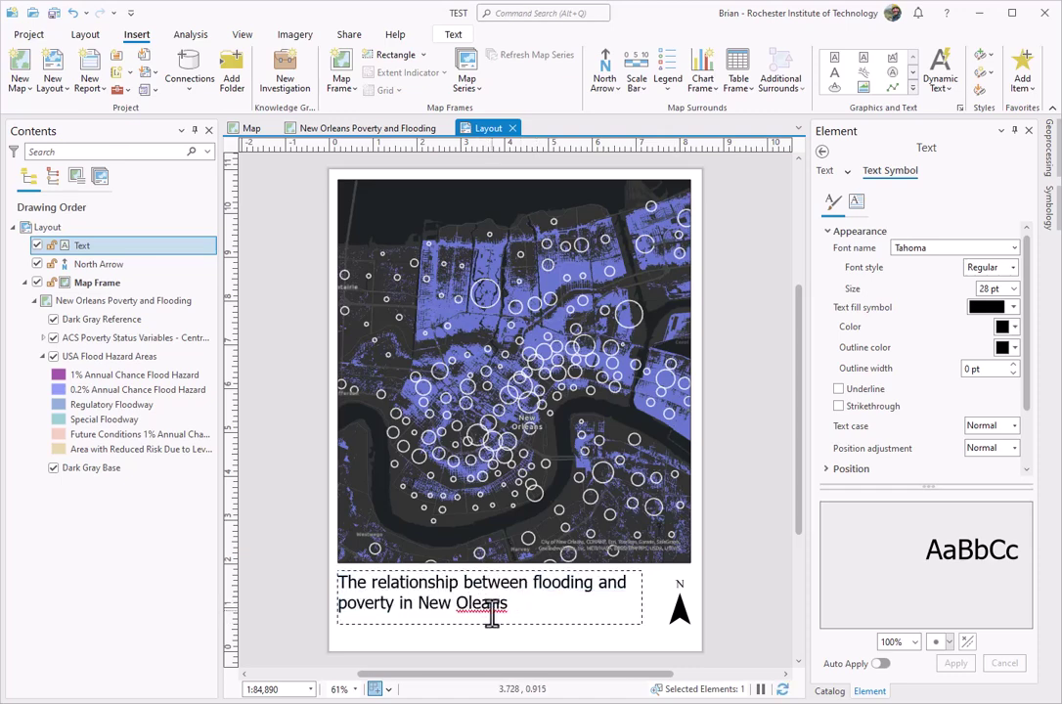
pyautogui.write('rleans, LA')
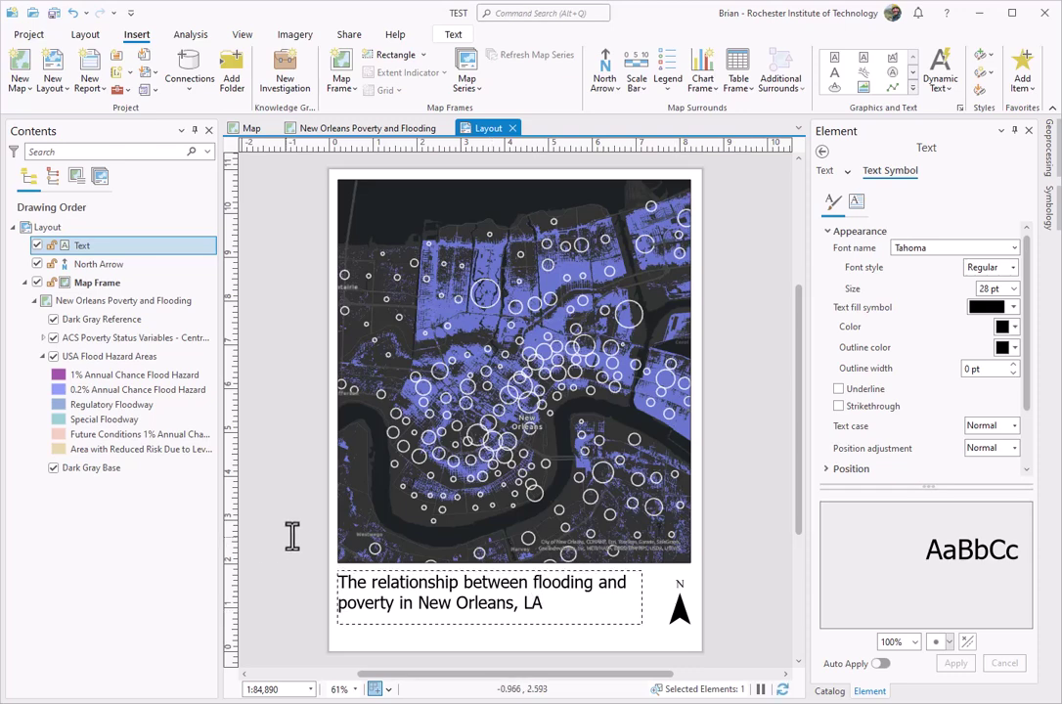
pyautogui.press('Escape')
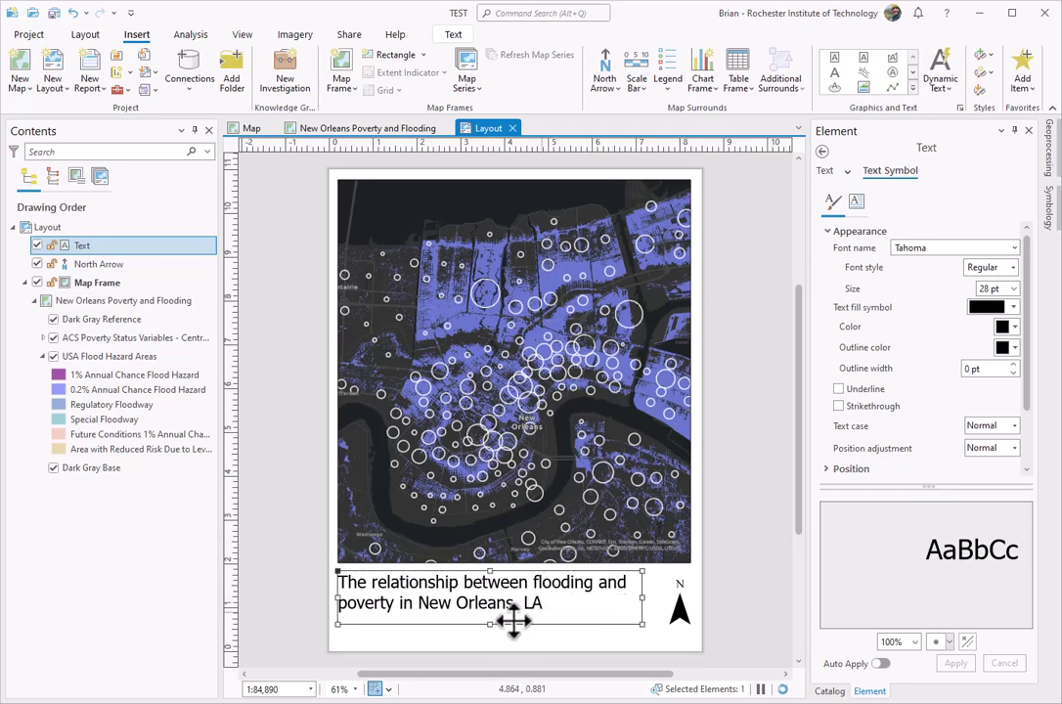
pyautogui.click(305, 601)
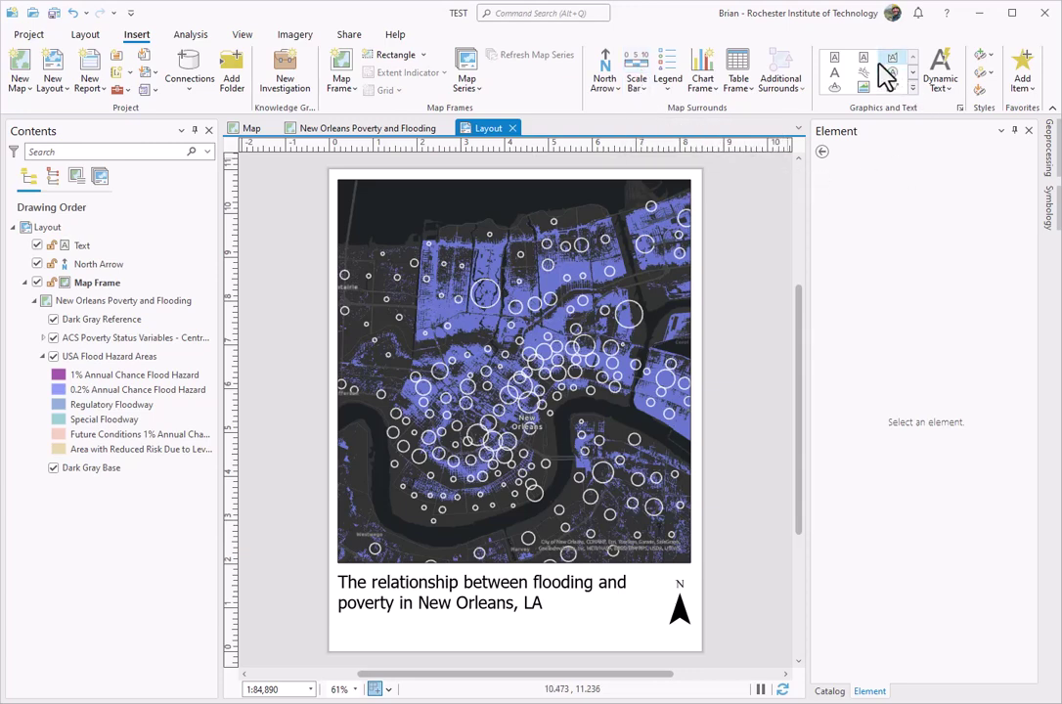
pyautogui.click(954, 88)
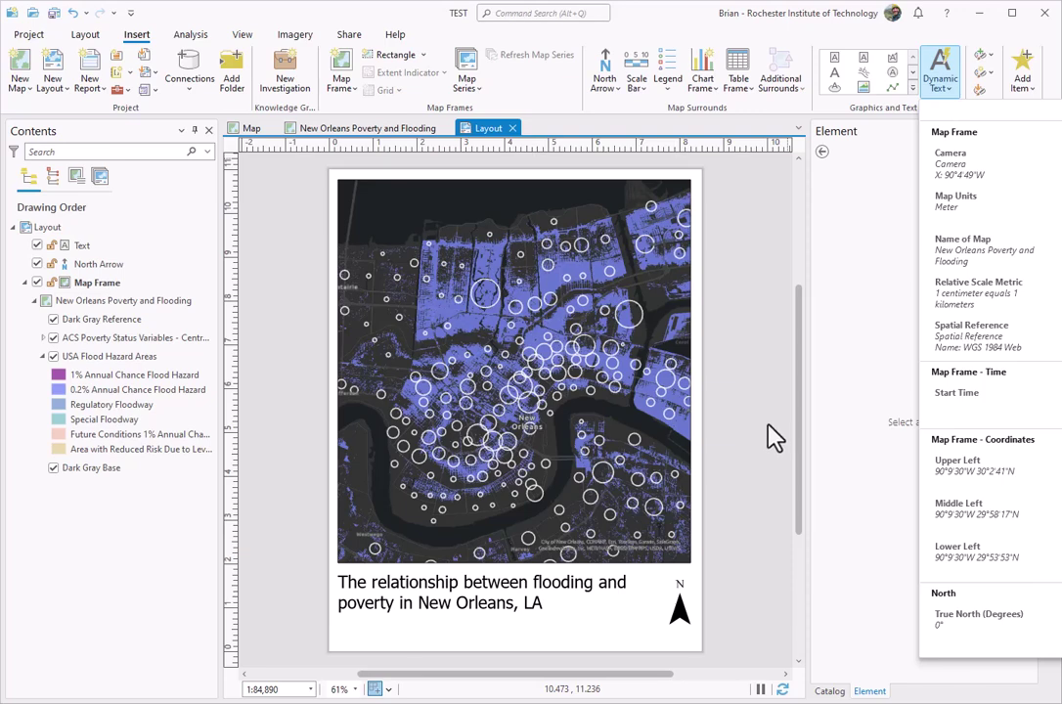
pyautogui.click(768, 440)
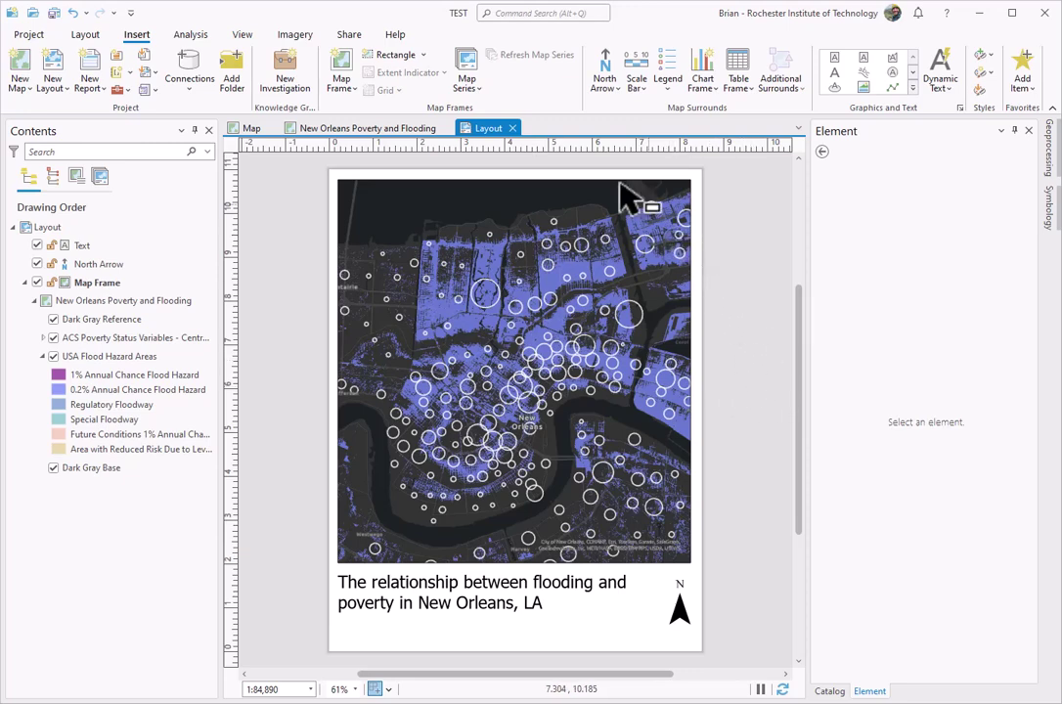
# From the New Orleans Poverty and Flooding map, open the Catalog on Portal's My Content, then return to the layout
pyautogui.click(379, 141)
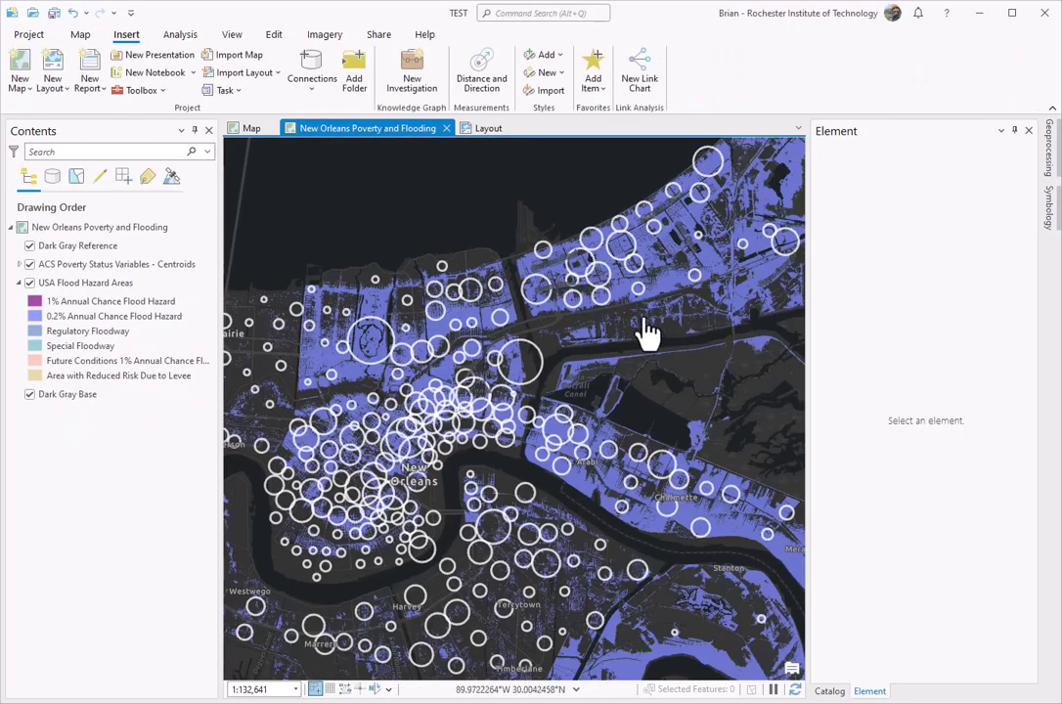
pyautogui.click(829, 691)
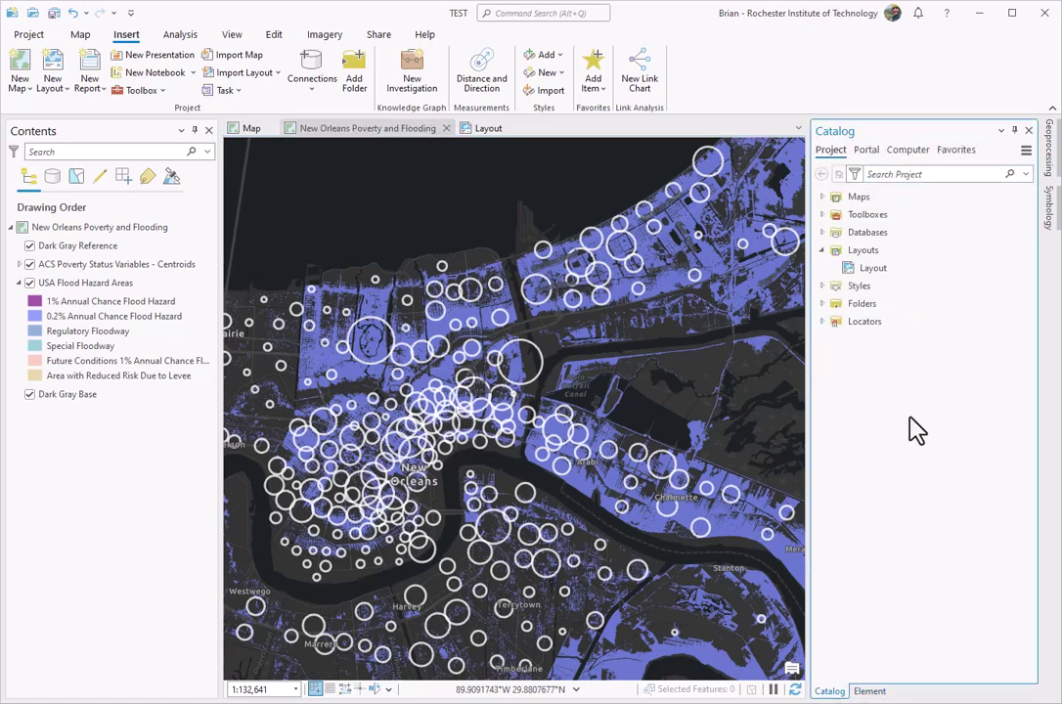
pyautogui.click(929, 232)
pyautogui.click(866, 152)
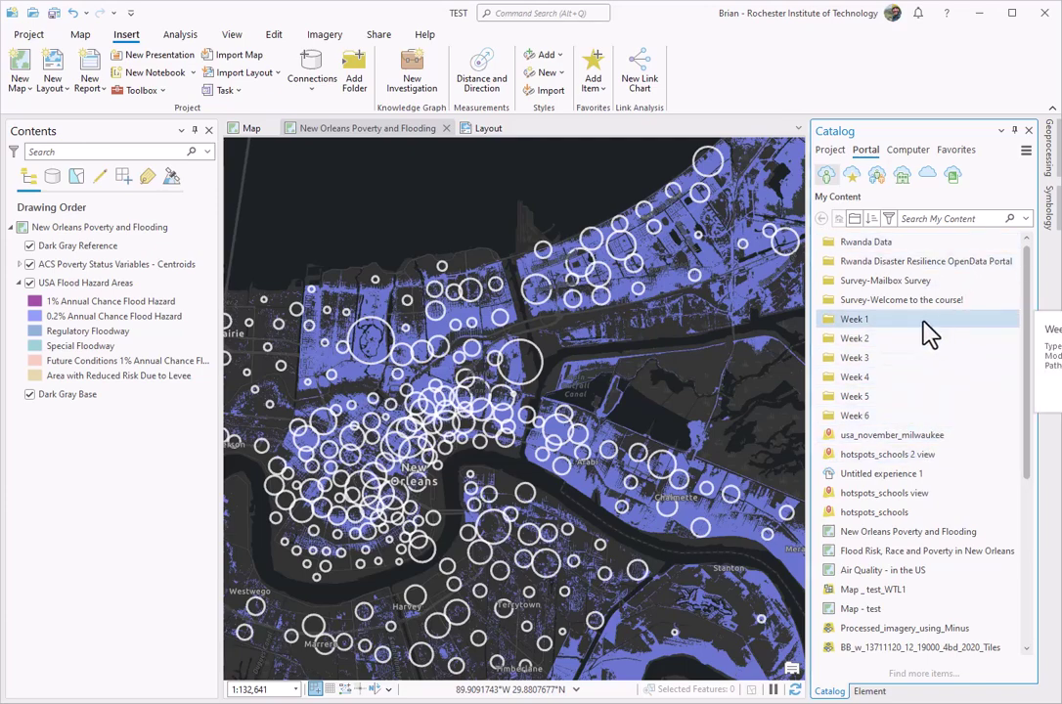
pyautogui.click(488, 128)
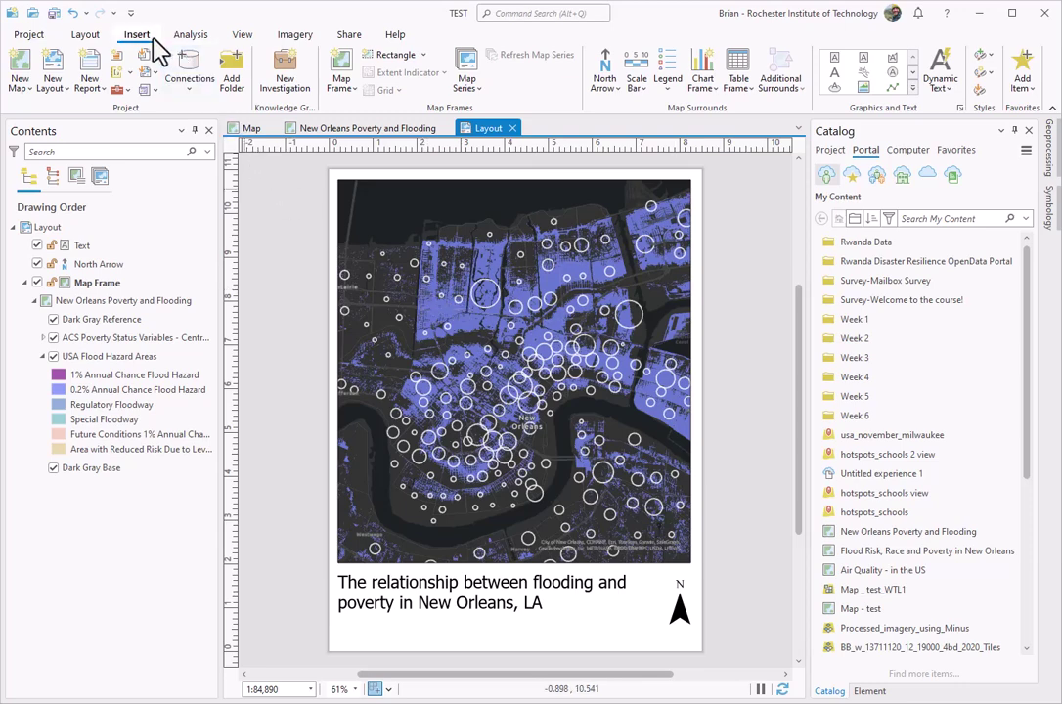